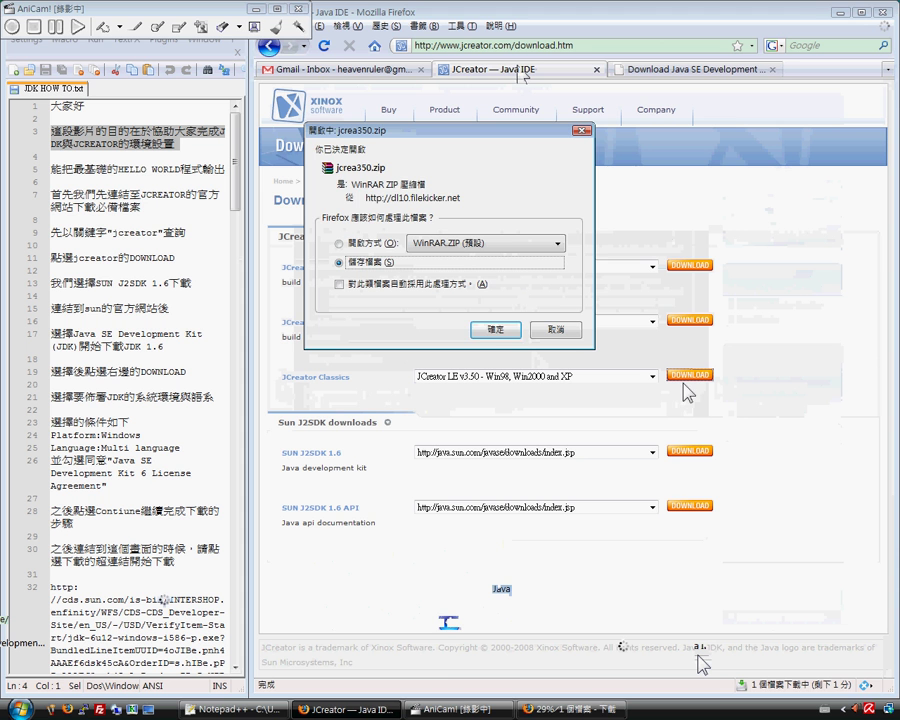
# Step: Save the jcrea350.zip download to disk and bring up the list of running downloads
pyautogui.click(497, 330)
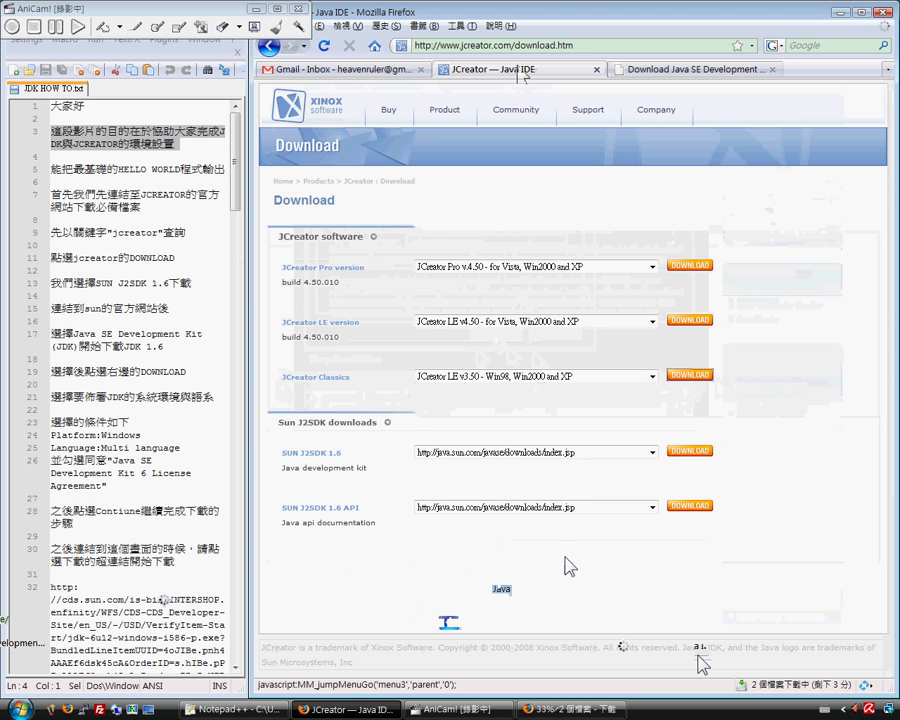
pyautogui.click(605, 709)
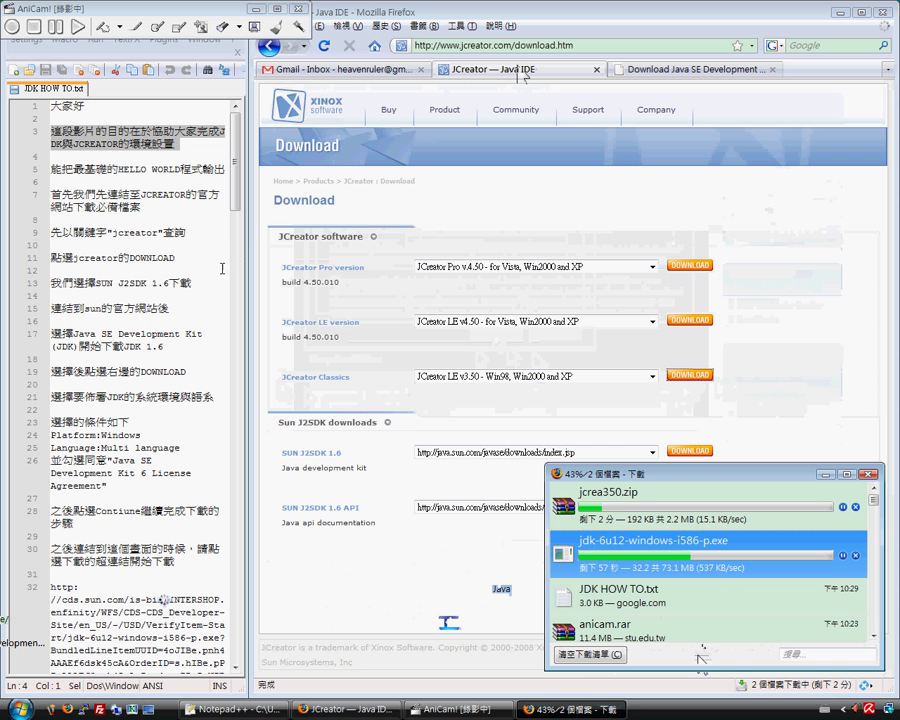
# Step: Close the Java SE Development Kit download page and bring the download list back into view
pyautogui.moveTo(239, 205); pyautogui.dragTo(241, 356)
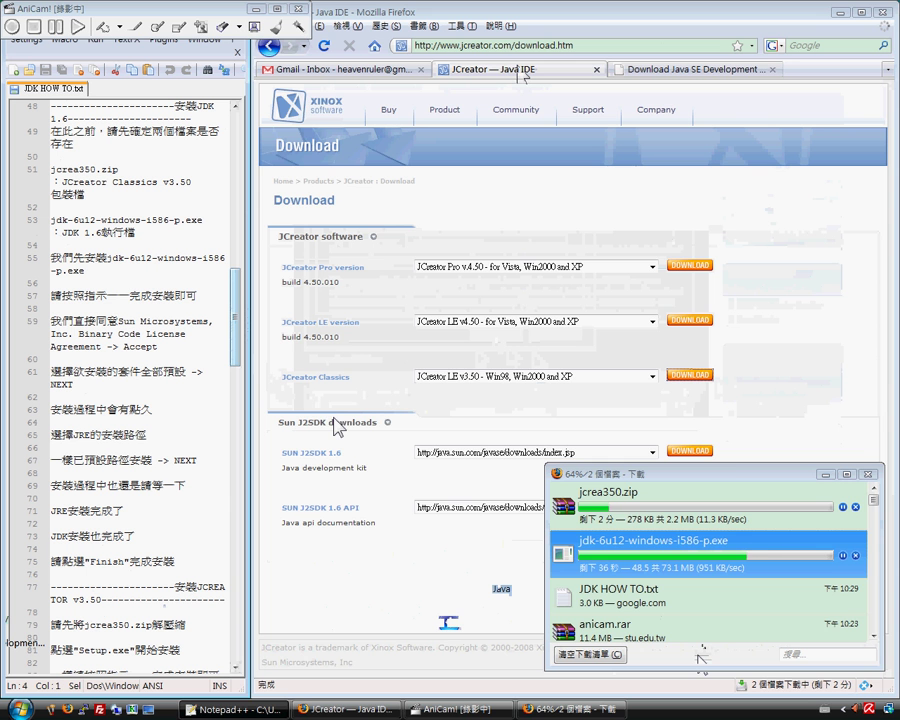
pyautogui.click(686, 74)
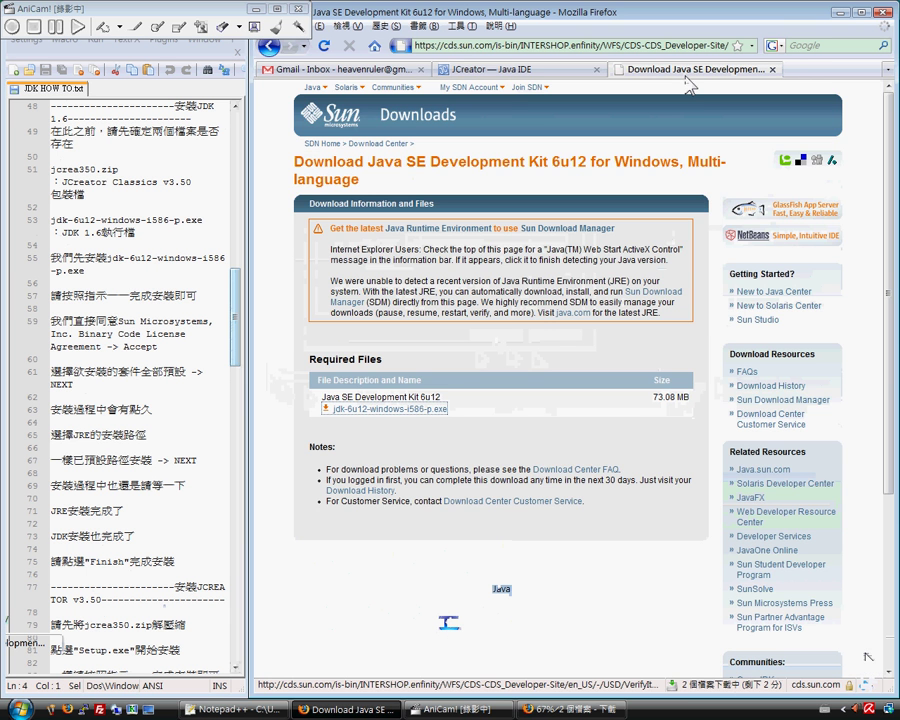
pyautogui.middleClick(685, 74)
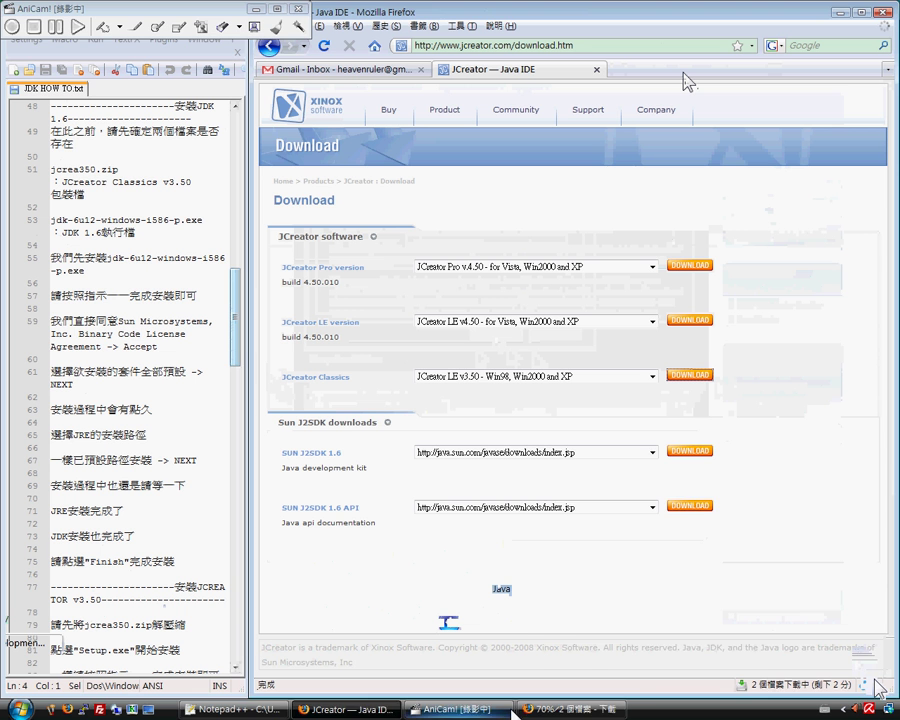
pyautogui.click(876, 688)
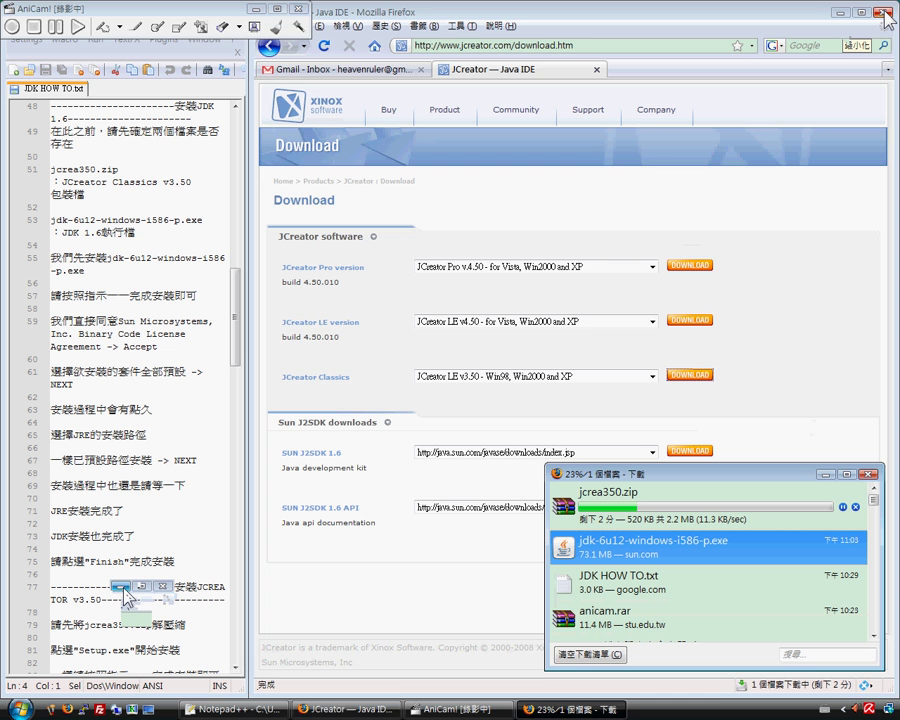
# Step: Clear the browser and notes windows off the desktop and launch the jdk-6u12-windows-i586-p.exe installer
pyautogui.click(883, 14)
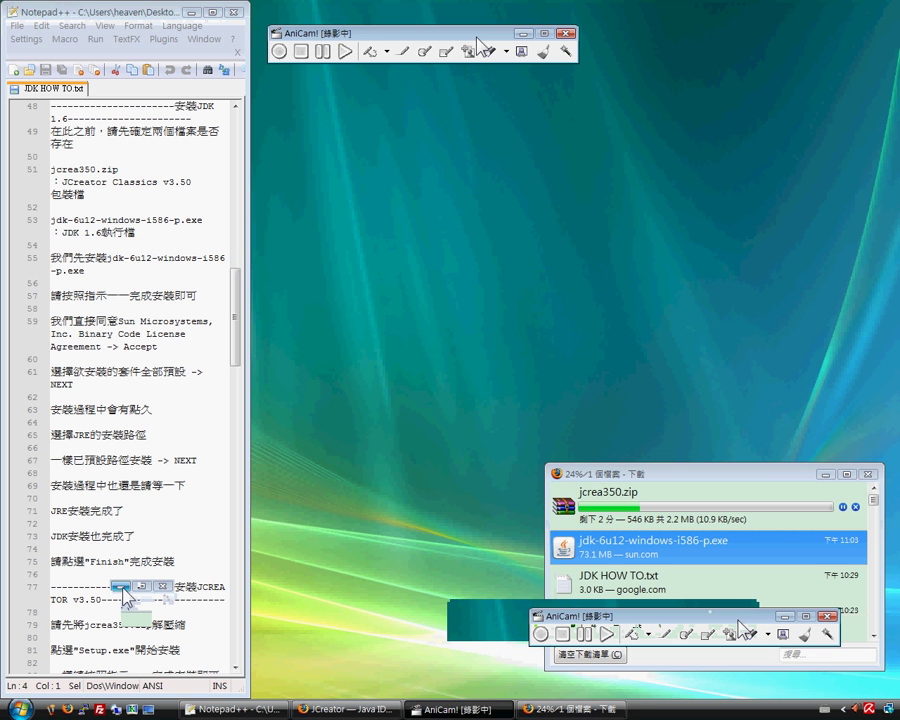
pyautogui.click(185, 12)
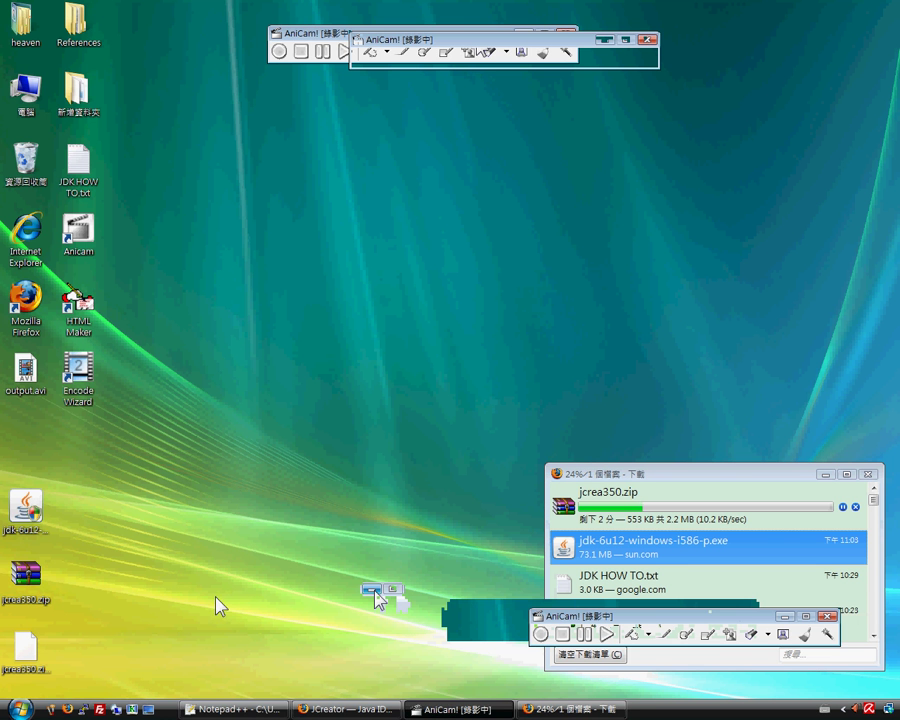
pyautogui.click(44, 528)
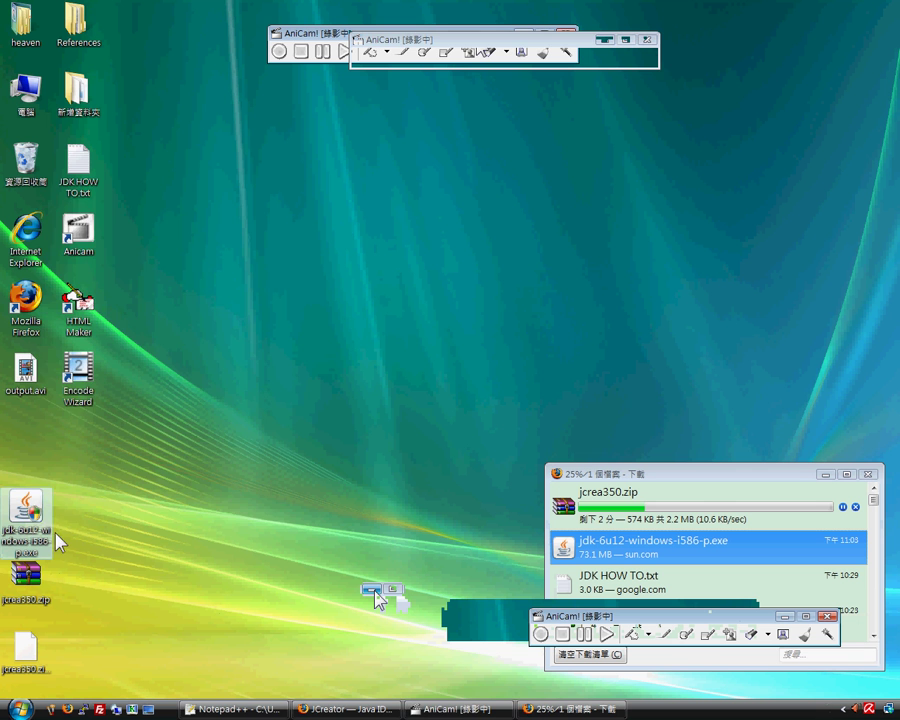
pyautogui.rightClick(44, 528)
pyautogui.click(189, 218)
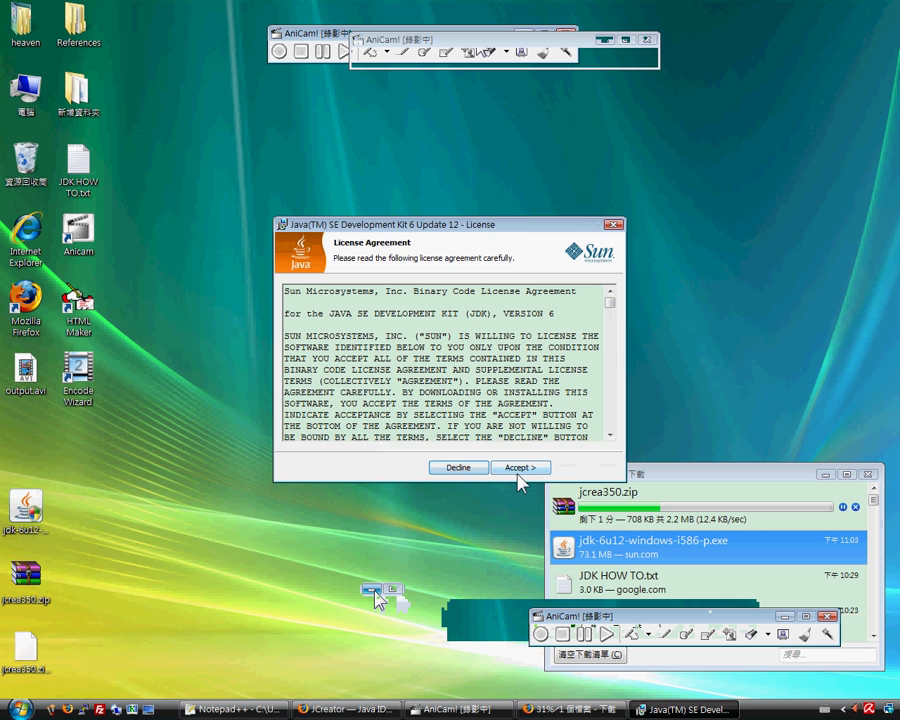
# Step: Accept the JDK license agreement and install the default features to C:\Program Files\Java\jdk1.6.0_12\
pyautogui.click(515, 468)
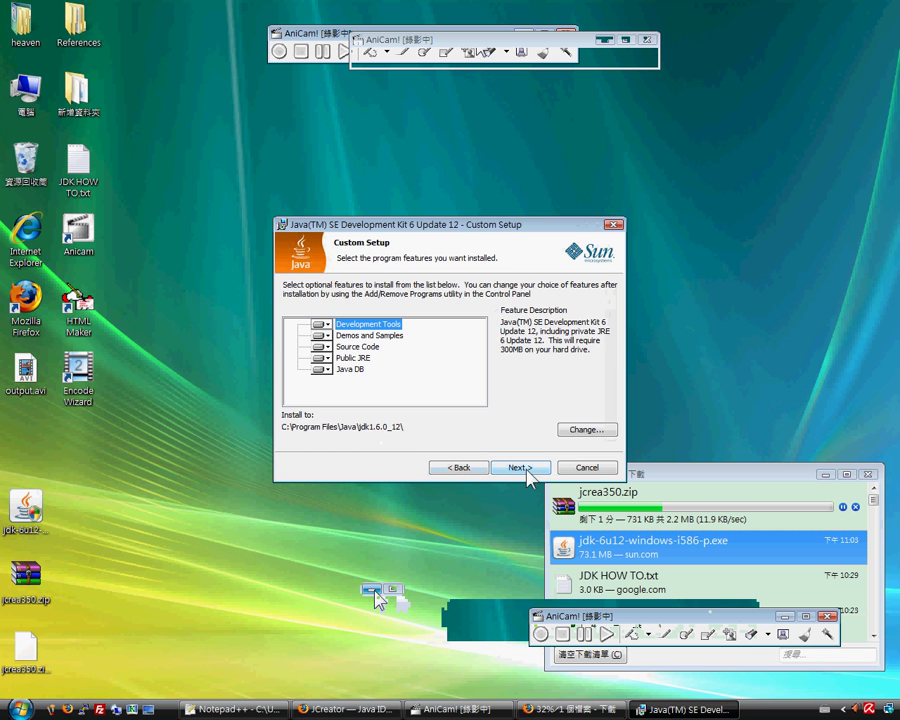
pyautogui.click(517, 468)
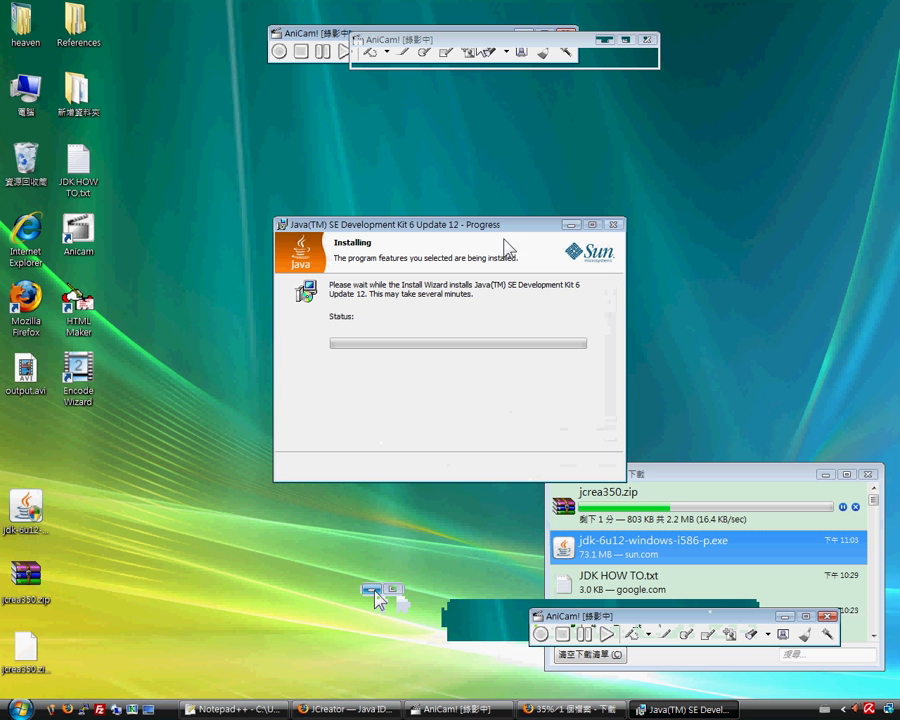
pyautogui.moveTo(505, 226); pyautogui.dragTo(442, 139)
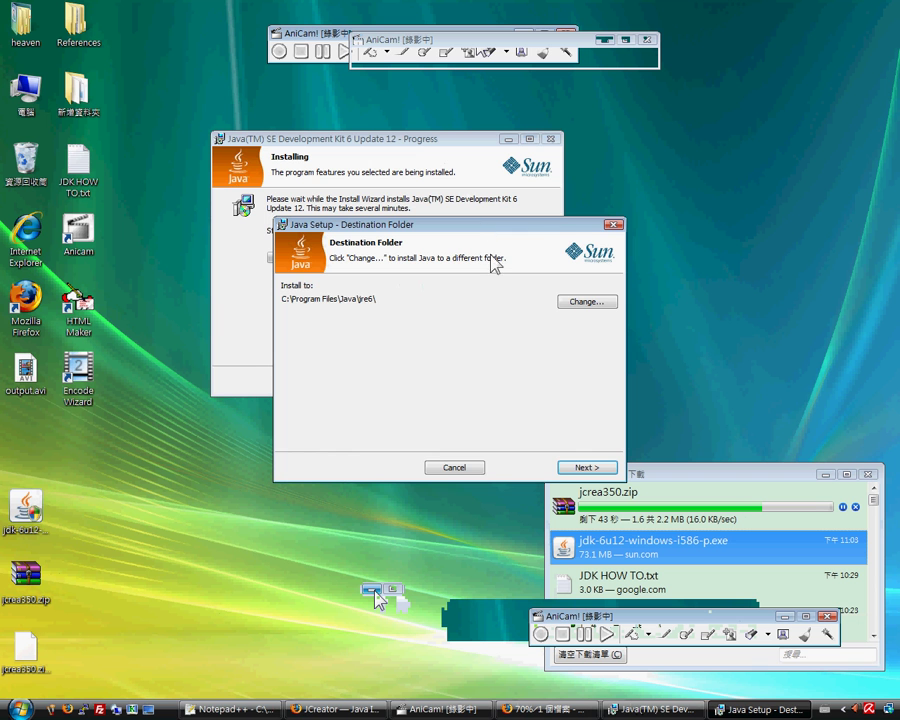
# Step: Install the Java runtime to the default folder C:\Program Files\Java\jre6\
pyautogui.moveTo(481, 237); pyautogui.dragTo(481, 201)
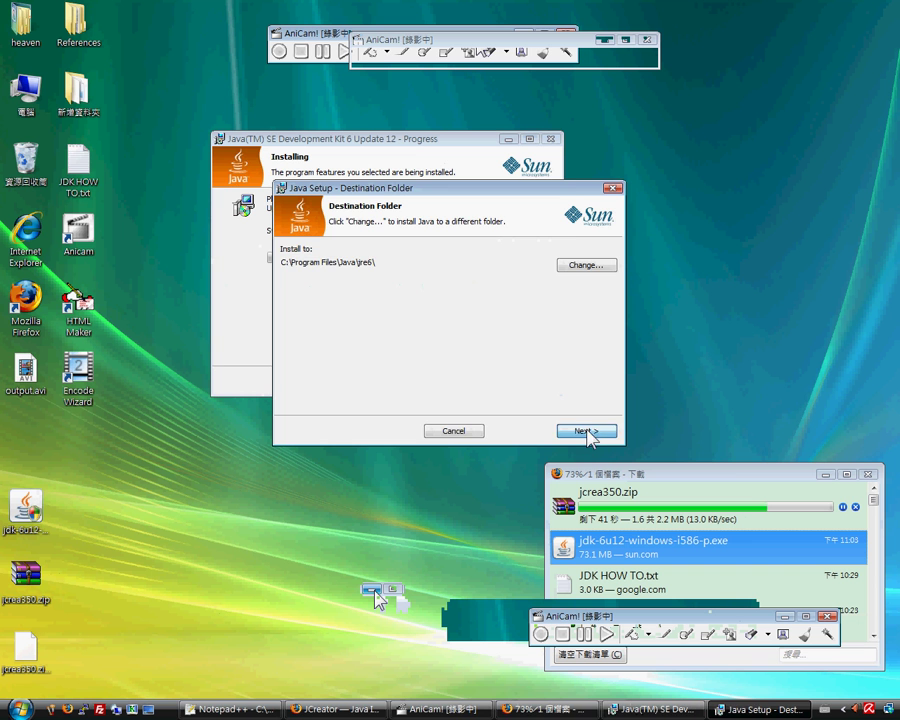
pyautogui.click(587, 431)
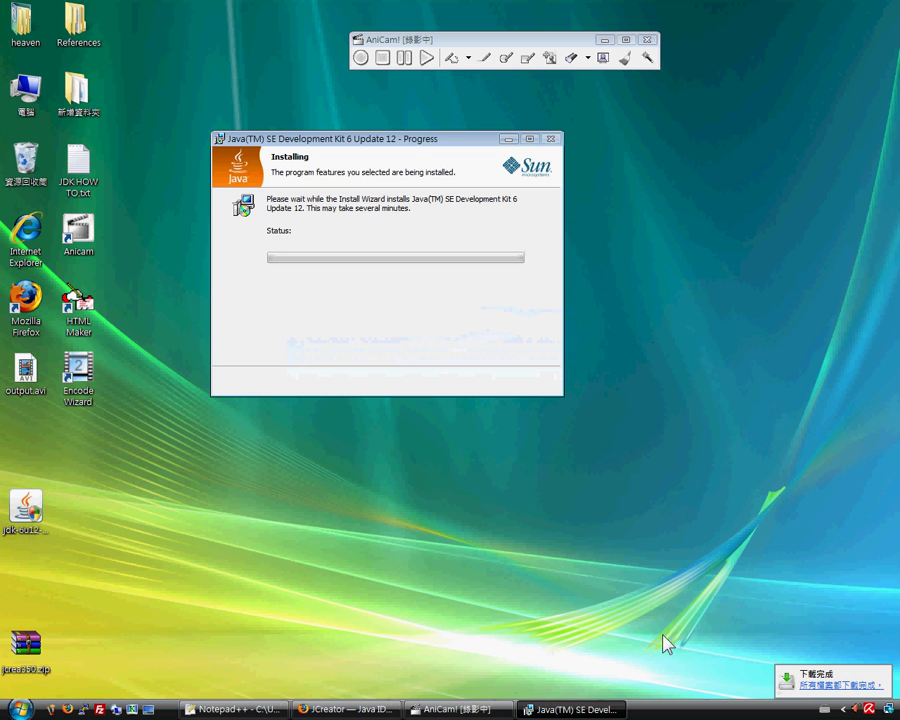
# Step: Extract the contents of jcrea350.zip directly onto the desktop
pyautogui.click(30, 668)
pyautogui.rightClick(30, 667)
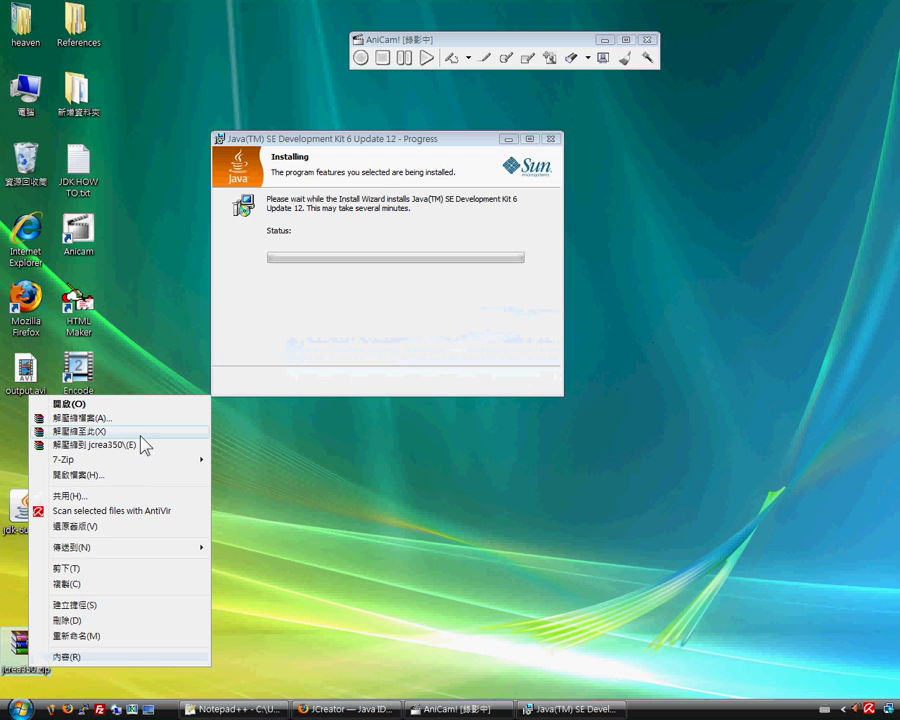
pyautogui.click(148, 441)
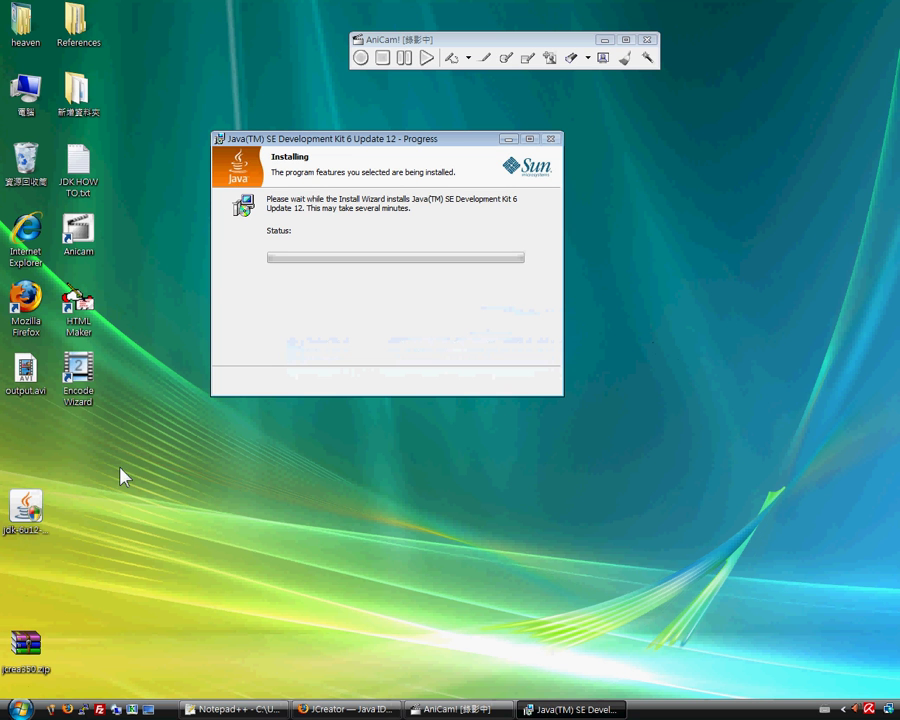
# Step: Rearrange the extracted desktop icons, placing Setup.exe above the JDK installer and file_id.diz below it
pyautogui.moveTo(14, 460); pyautogui.dragTo(116, 530)
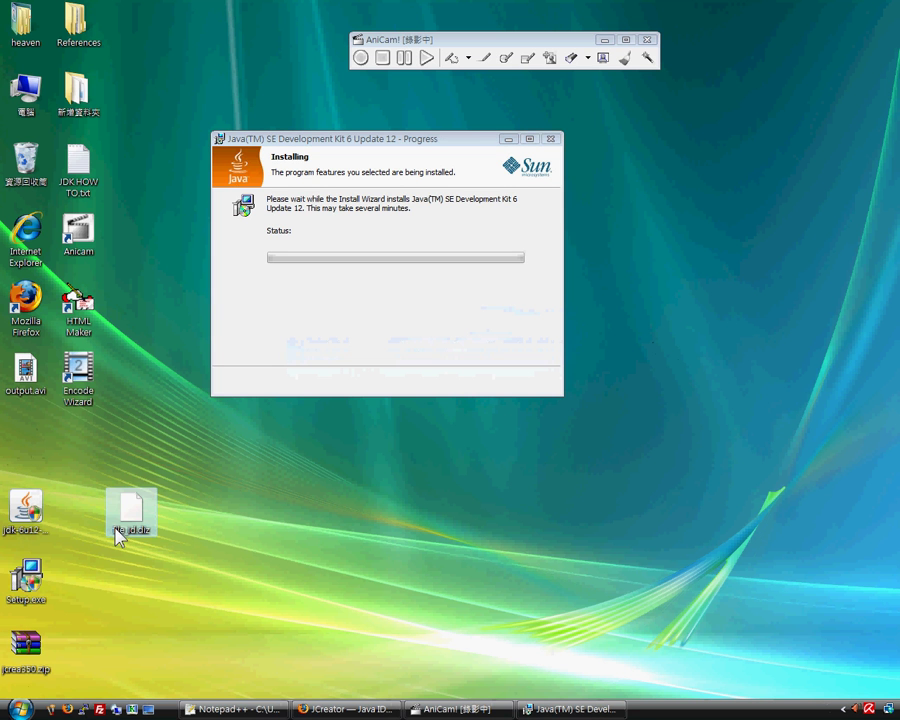
pyautogui.moveTo(50, 620); pyautogui.dragTo(35, 472)
pyautogui.moveTo(30, 580); pyautogui.dragTo(30, 440)
pyautogui.click(131, 510)
pyautogui.moveTo(27, 587); pyautogui.dragTo(27, 590)
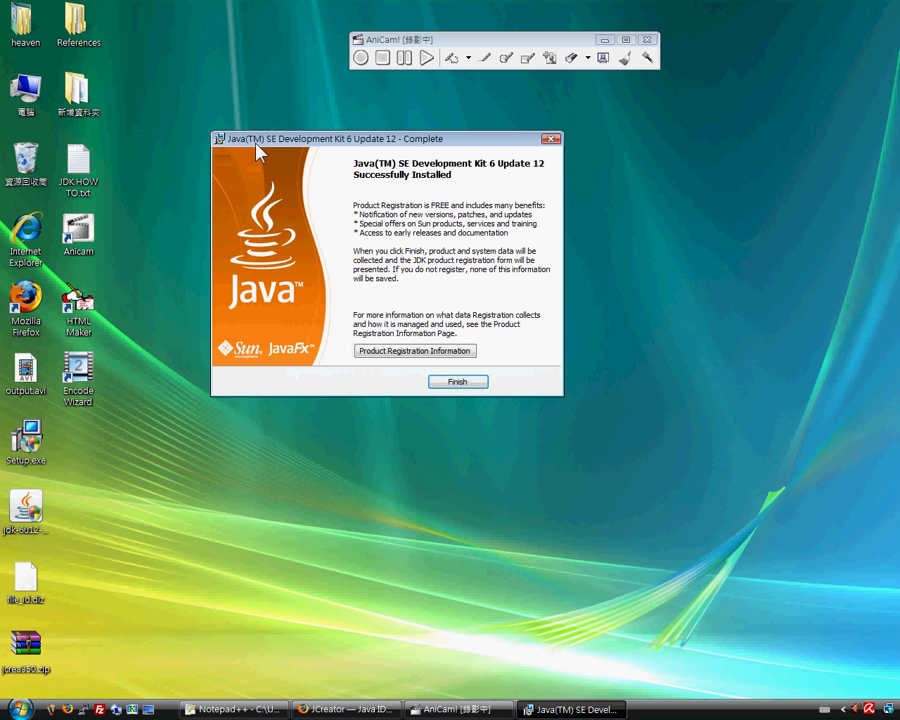
# Step: Finish the JDK installation wizard and clear the browser away to return to the desktop
pyautogui.click(469, 392)
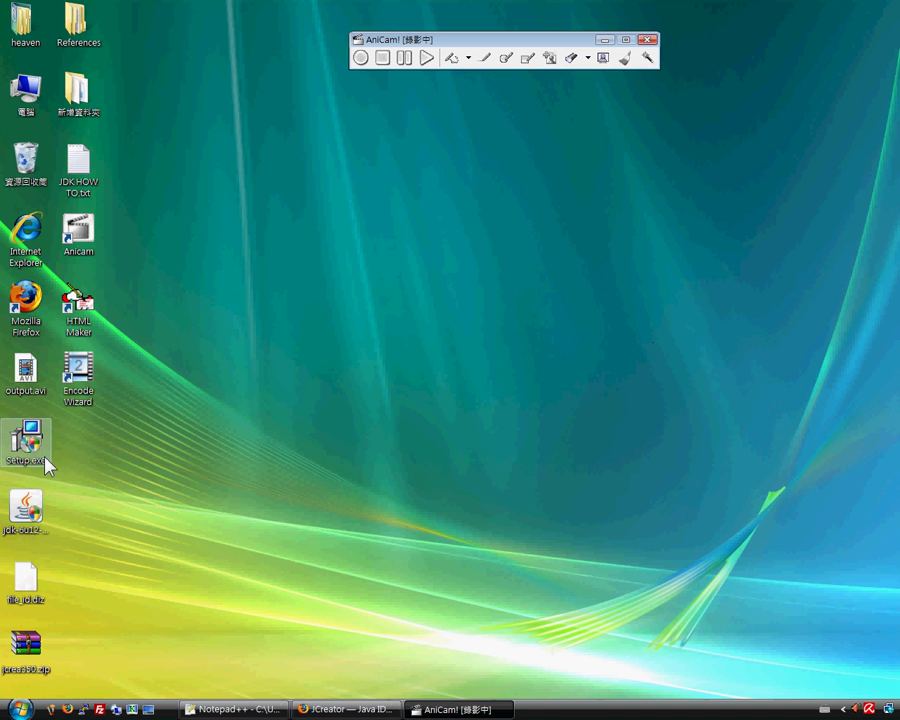
pyautogui.click(340, 708)
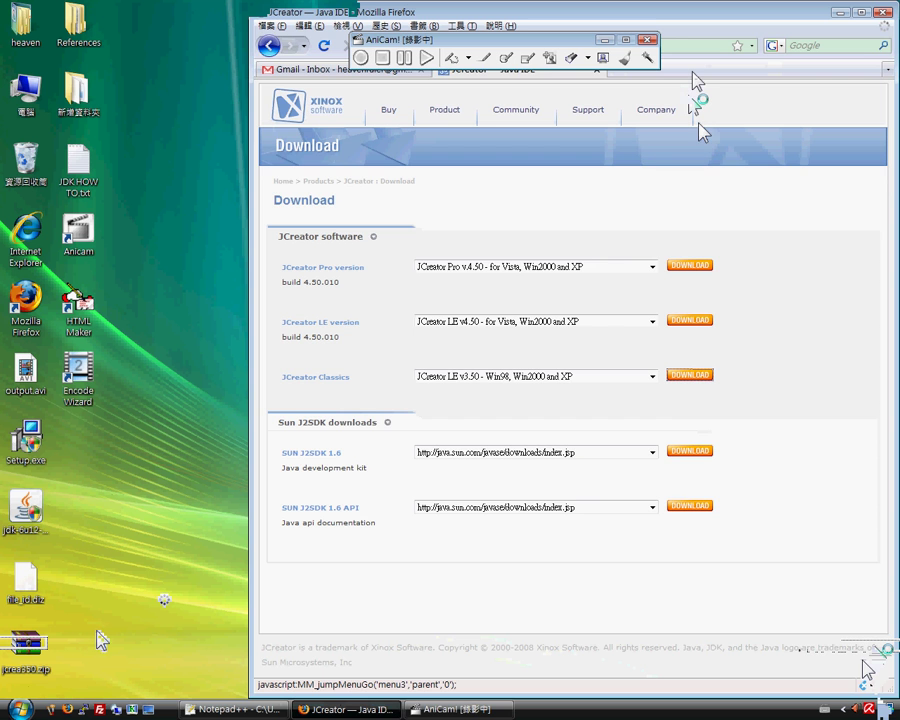
pyautogui.press('super+d')
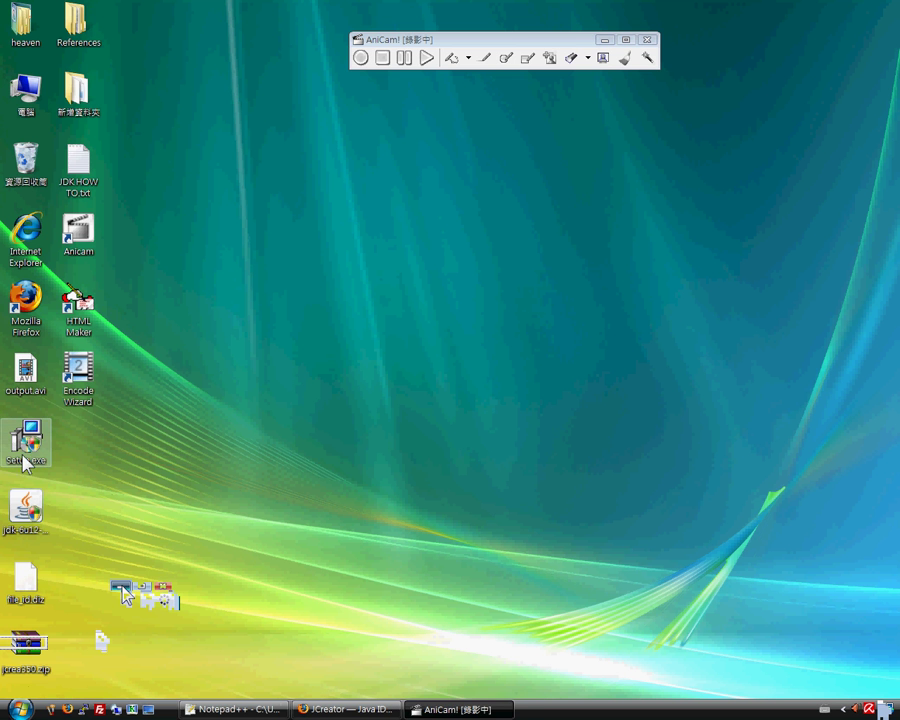
# Step: Launch the extracted Setup.exe from the desktop and allow it to run
pyautogui.rightClick(22, 455)
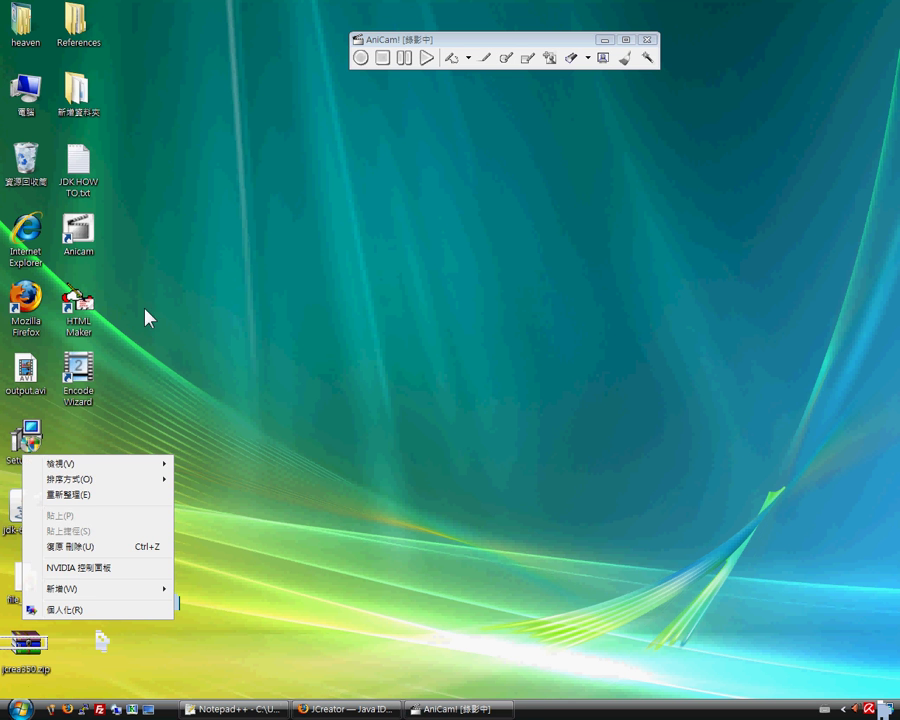
pyautogui.rightClick(22, 438)
pyautogui.click(121, 179)
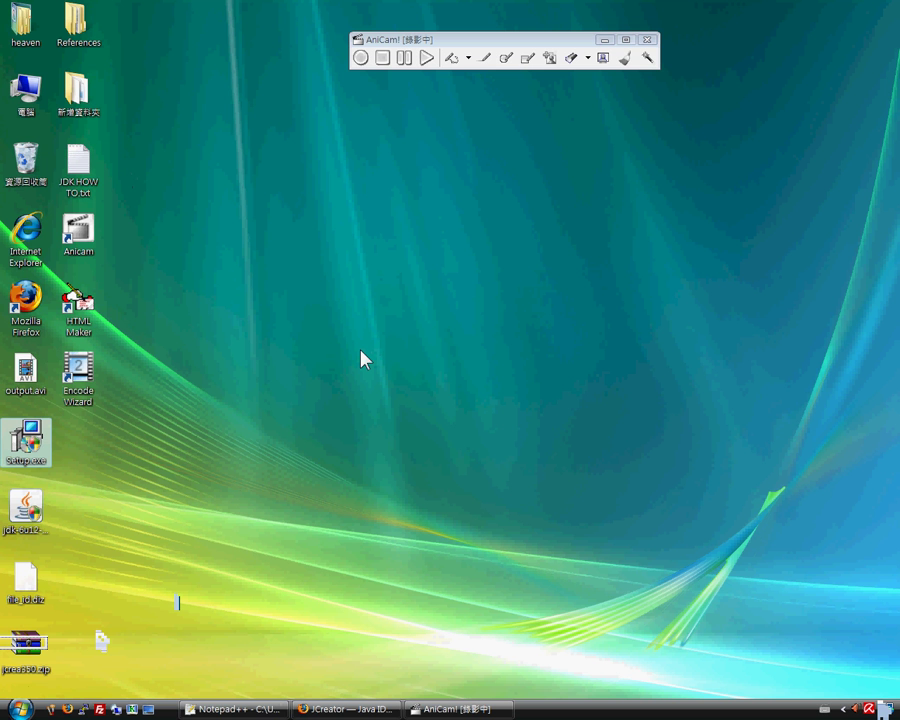
pyautogui.click(367, 382)
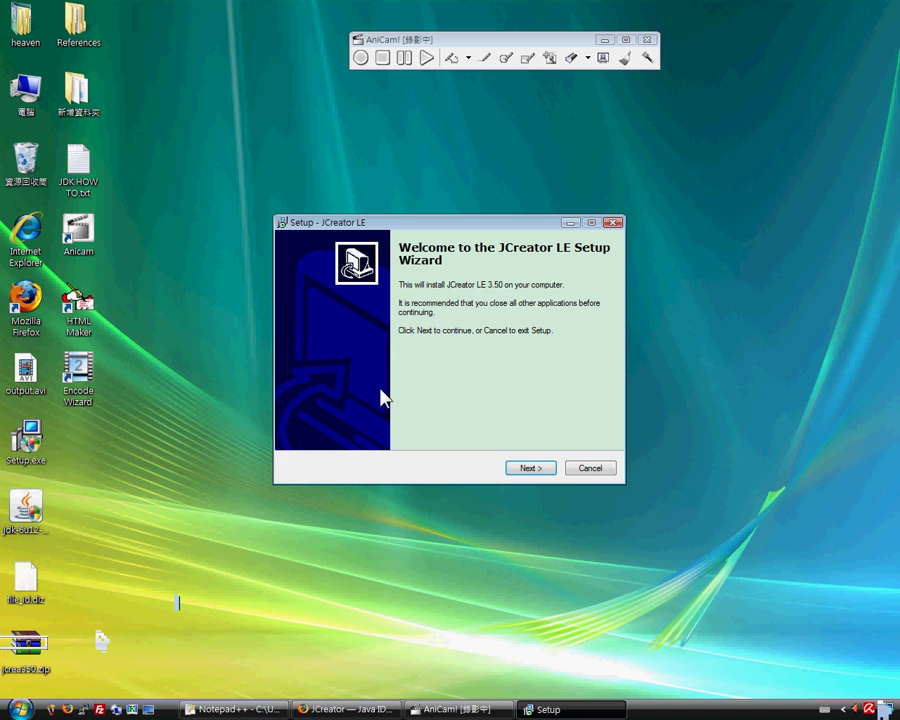
# Step: Accept the JCreator LE license agreement and create the default destination folder C:\Program Files\Xinox Software\JCreatorV3LE
pyautogui.click(528, 467)
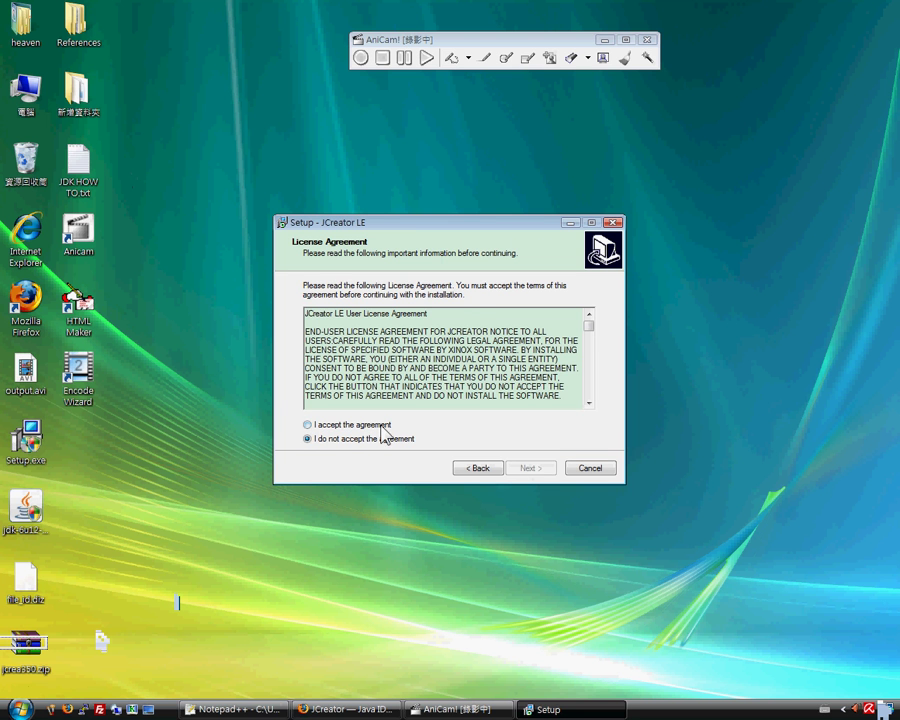
pyautogui.click(372, 426)
pyautogui.click(523, 468)
pyautogui.click(531, 472)
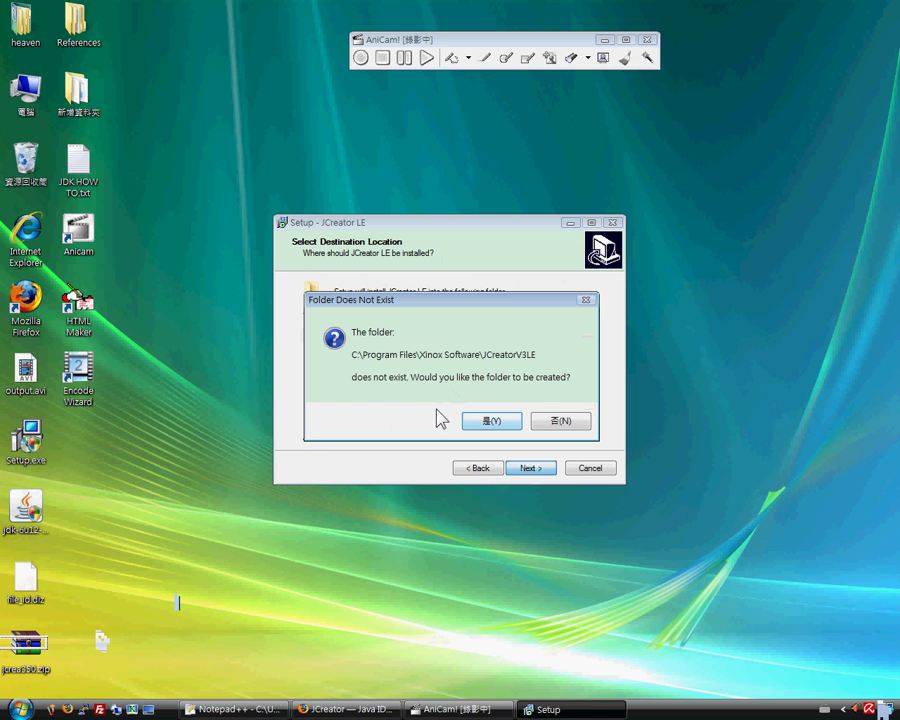
pyautogui.click(510, 425)
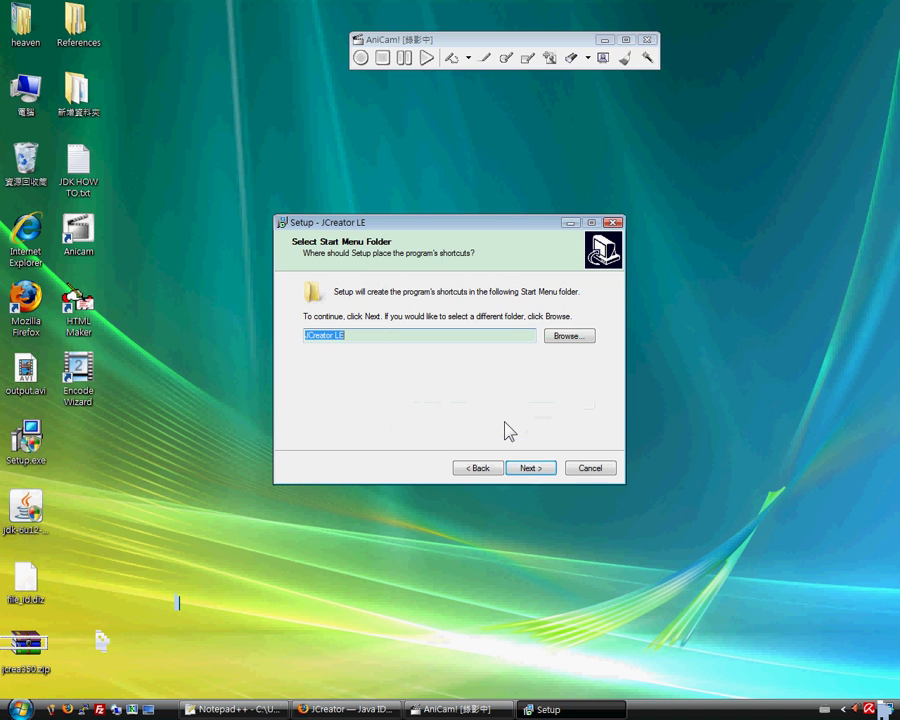
# Step: Install JCreator LE with the default JCreator LE Start Menu folder and a desktop icon
pyautogui.click(529, 470)
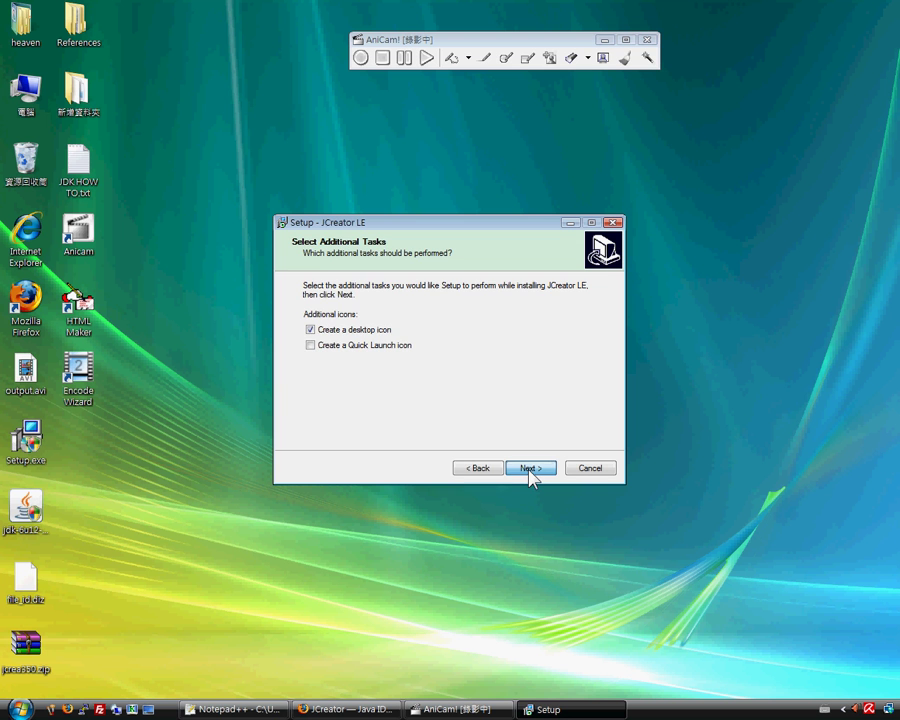
pyautogui.click(530, 470)
pyautogui.click(529, 470)
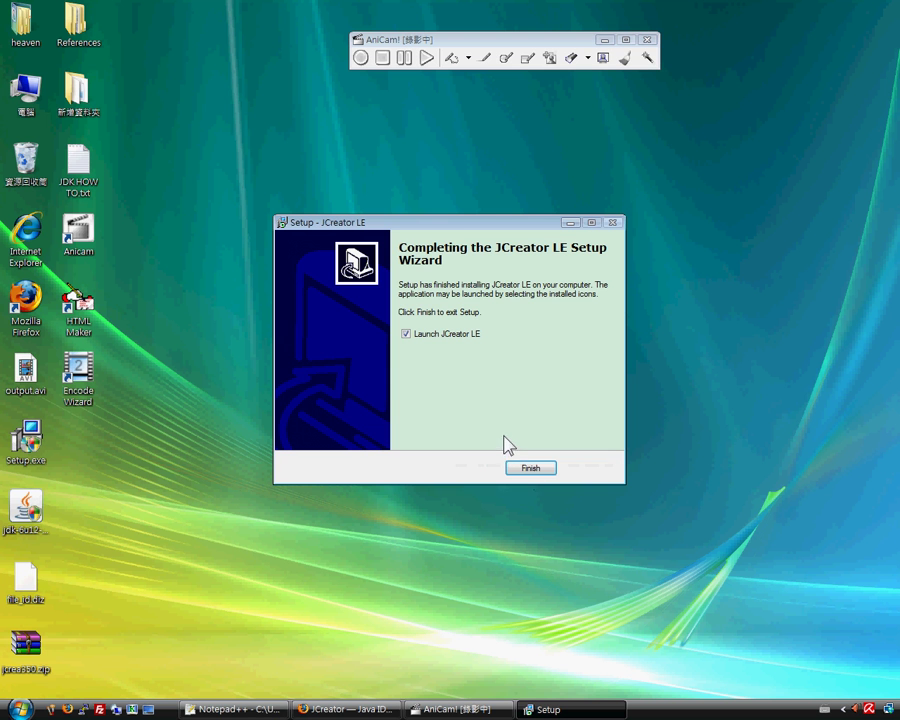
# Step: Finish the JCreator LE setup and launch JCreator LE
pyautogui.moveTo(425, 225); pyautogui.dragTo(367, 334)
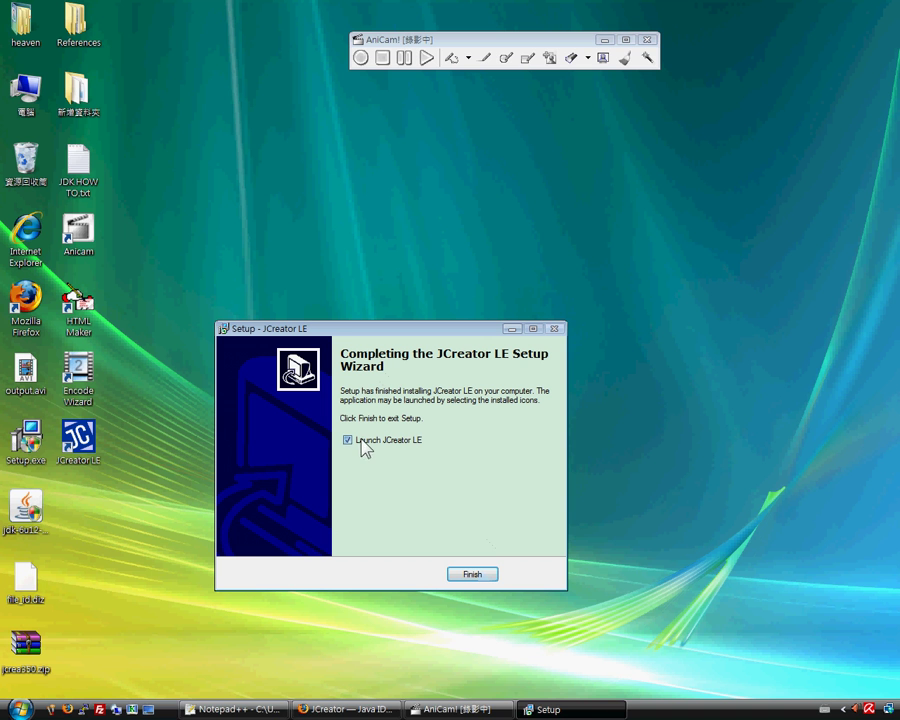
pyautogui.click(393, 444)
pyautogui.click(471, 575)
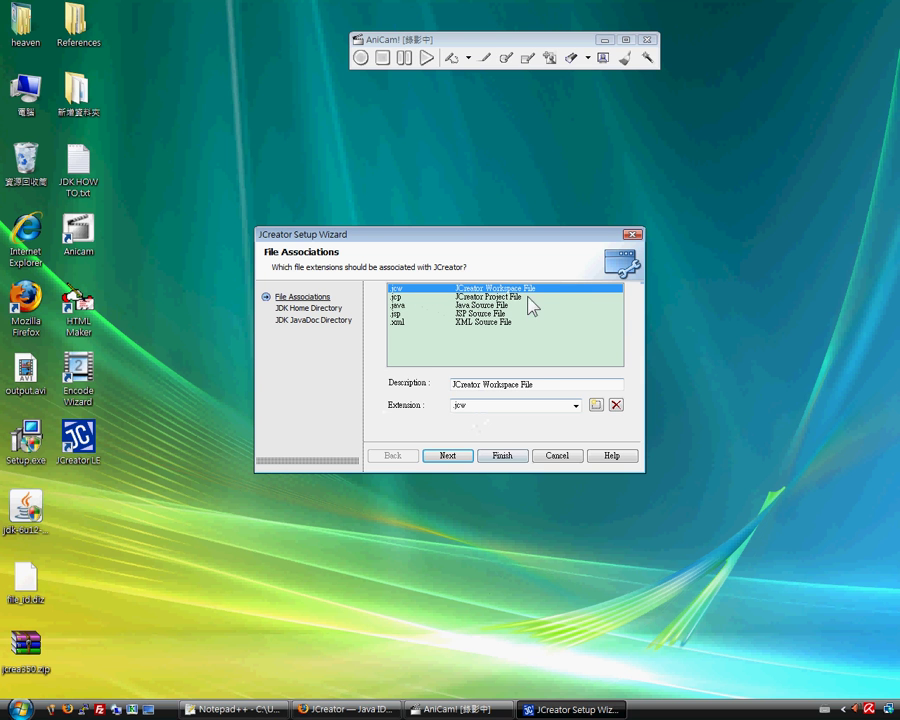
# Step: Accept the default file associations and highlight the JDK home directory path C:\Program Files\Java\jdk1.6.0_12 in the setup wizard
pyautogui.click(576, 406)
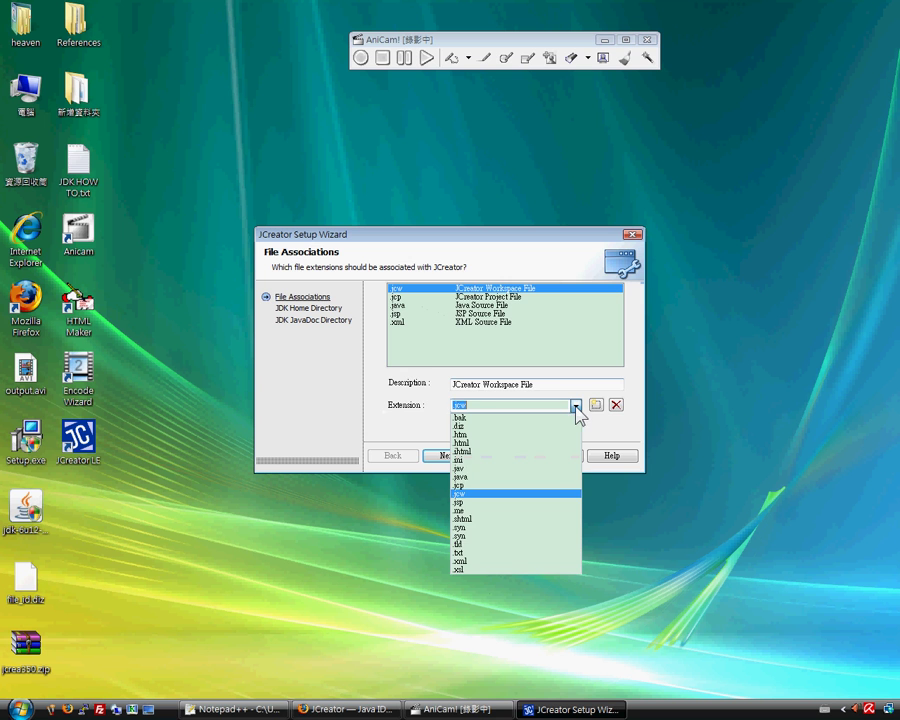
pyautogui.click(576, 406)
pyautogui.click(457, 460)
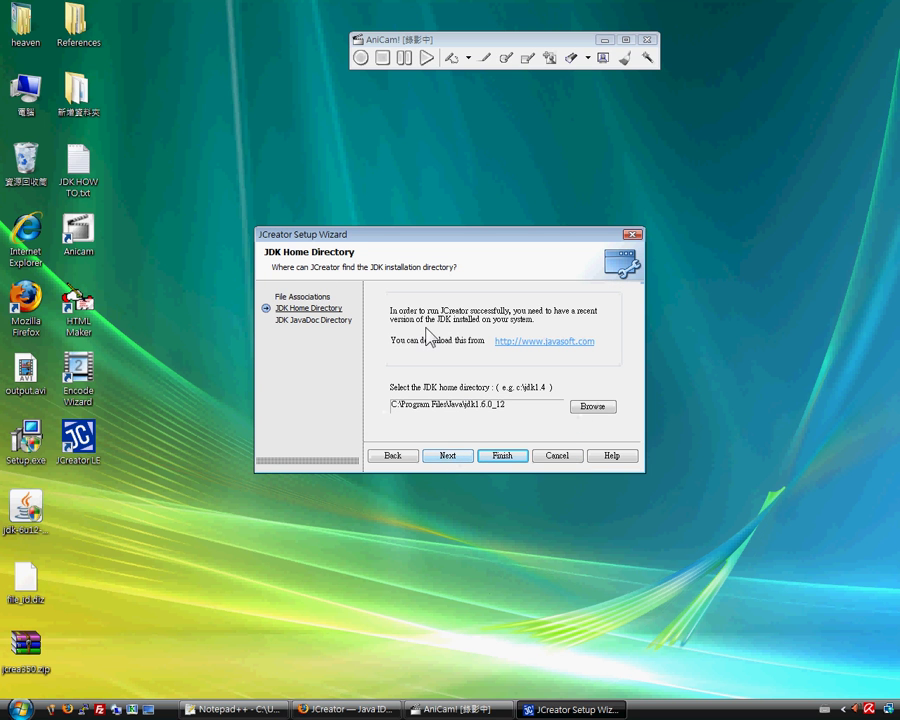
pyautogui.moveTo(526, 404); pyautogui.dragTo(392, 402)
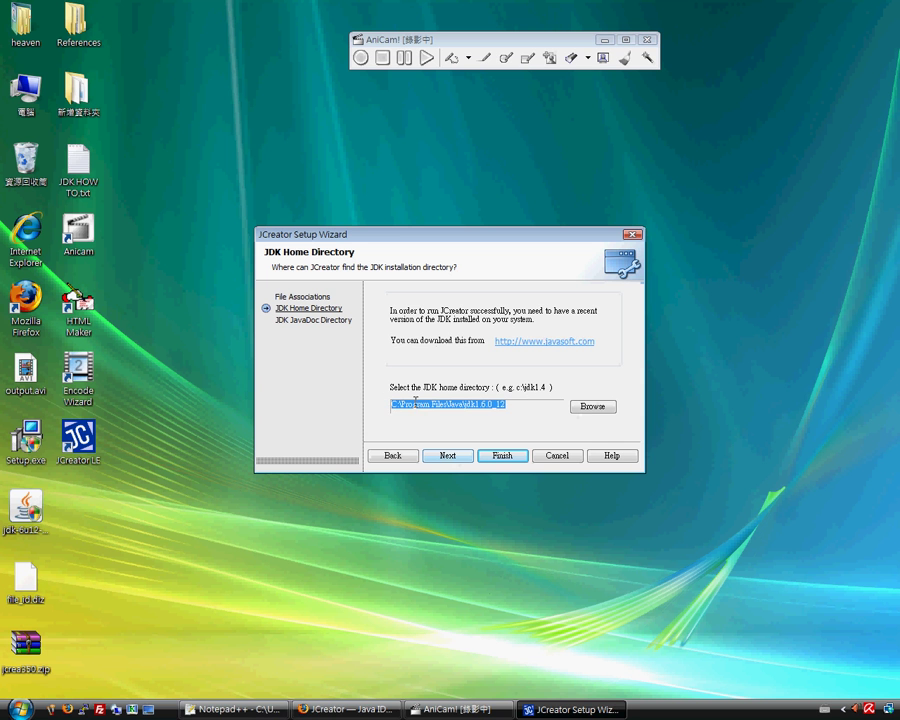
# Step: Examine the JDK home directory path and its folder in the path browser of the setup wizard
pyautogui.click(429, 403)
pyautogui.moveTo(535, 408); pyautogui.dragTo(372, 402)
pyautogui.click(497, 404)
pyautogui.moveTo(503, 403); pyautogui.dragTo(391, 404)
pyautogui.moveTo(529, 407); pyautogui.dragTo(391, 404)
pyautogui.click(540, 406)
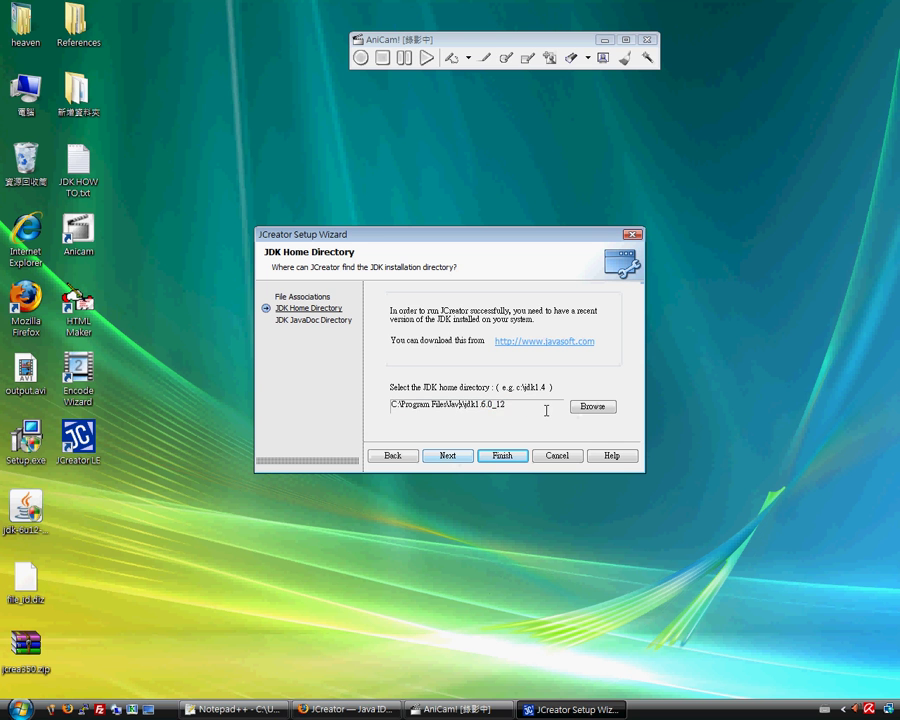
pyautogui.moveTo(540, 406); pyautogui.dragTo(391, 404)
pyautogui.click(530, 405)
pyautogui.click(594, 409)
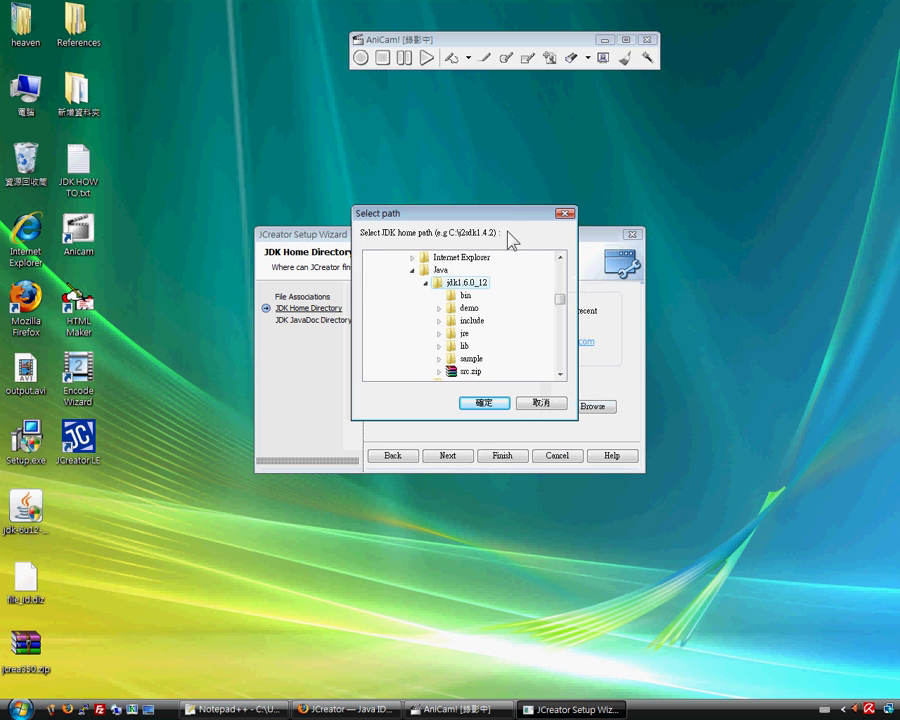
pyautogui.click(541, 405)
# Step: Finish the setup wizard with C:\Program Files\Java\jdk1.6.0_12 as JDK home, then turn off startup tips and close the Tip of the Day
pyautogui.moveTo(516, 405); pyautogui.dragTo(382, 404)
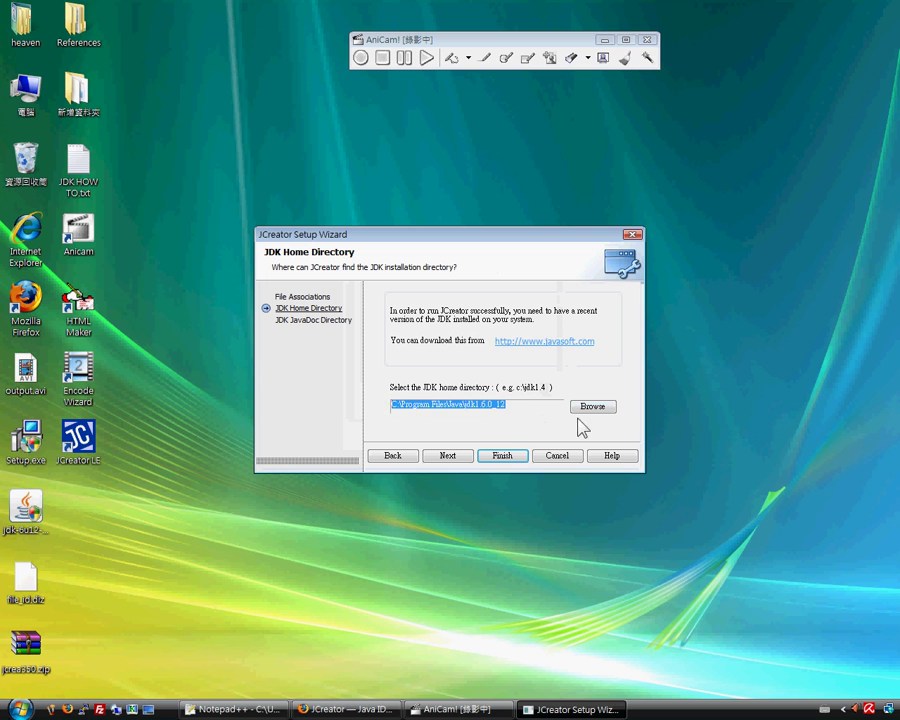
pyautogui.moveTo(532, 409); pyautogui.dragTo(398, 400)
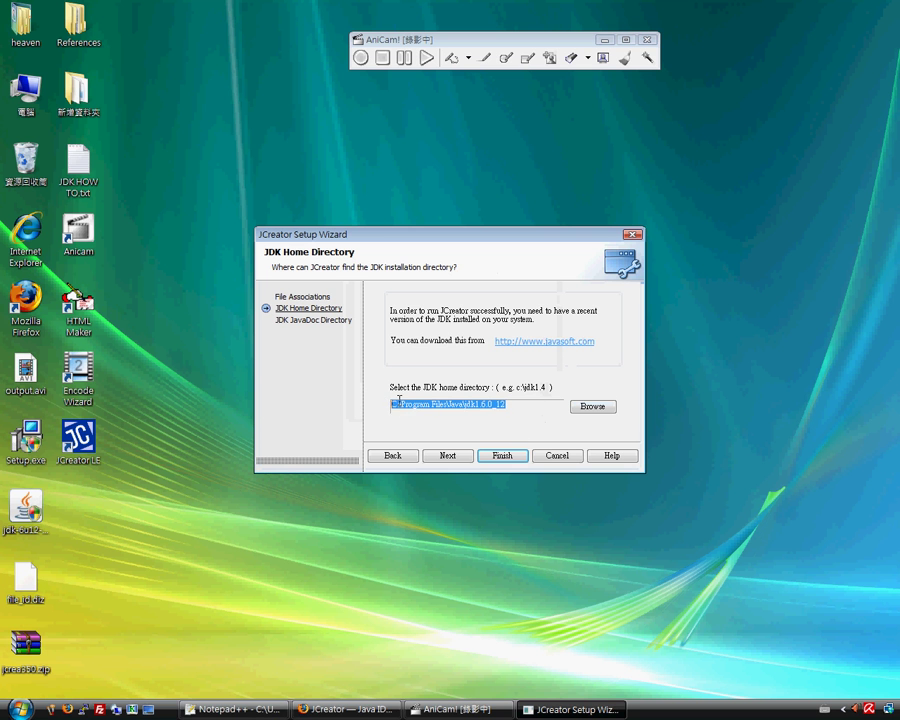
pyautogui.click(526, 406)
pyautogui.moveTo(516, 405); pyautogui.dragTo(374, 408)
pyautogui.moveTo(528, 408); pyautogui.dragTo(392, 413)
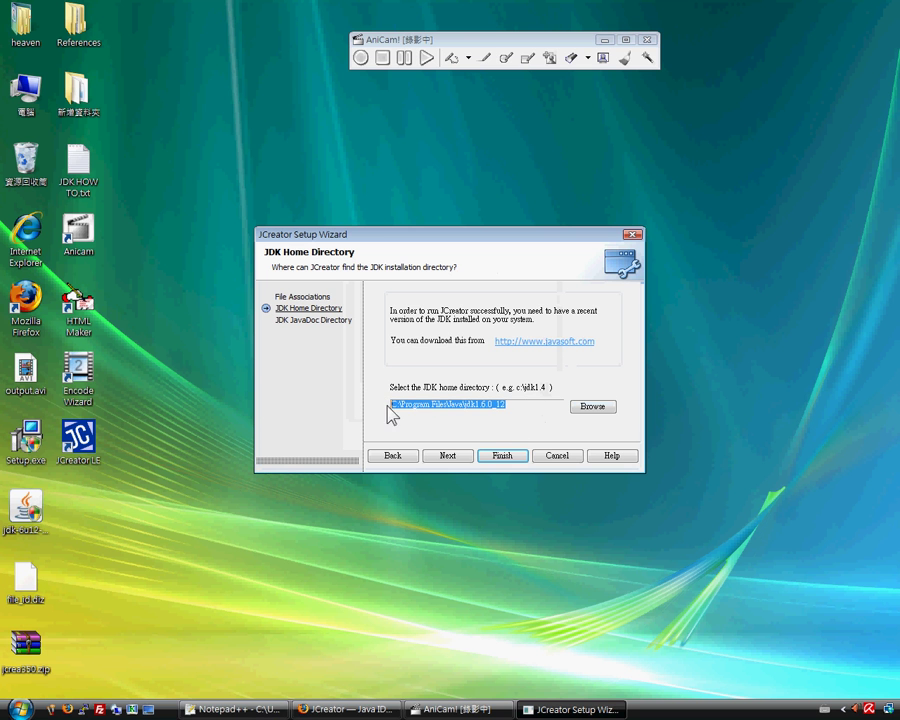
pyautogui.click(505, 460)
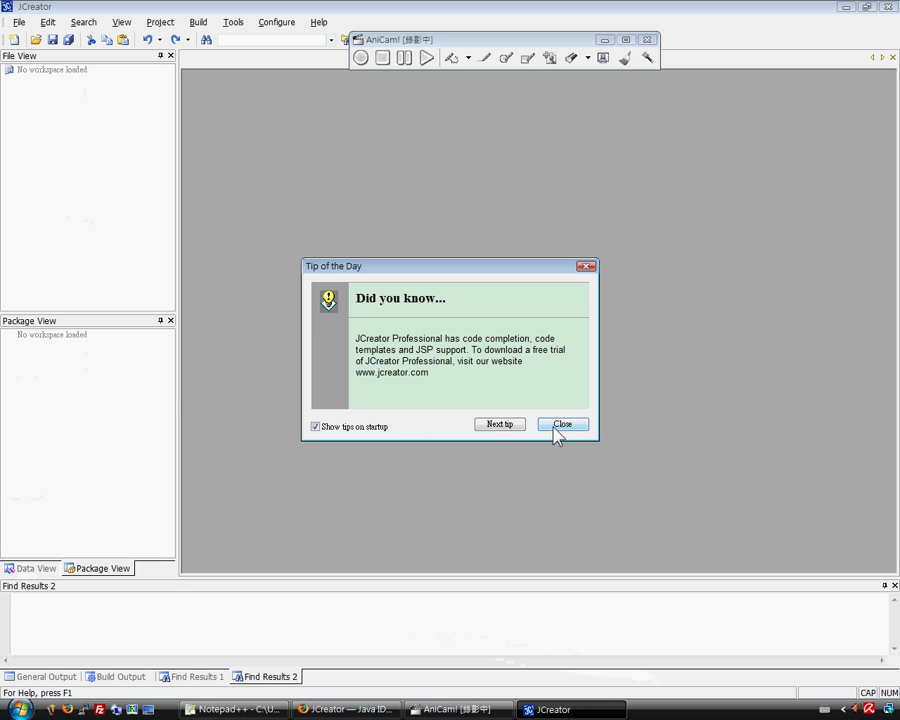
pyautogui.click(370, 429)
pyautogui.click(560, 424)
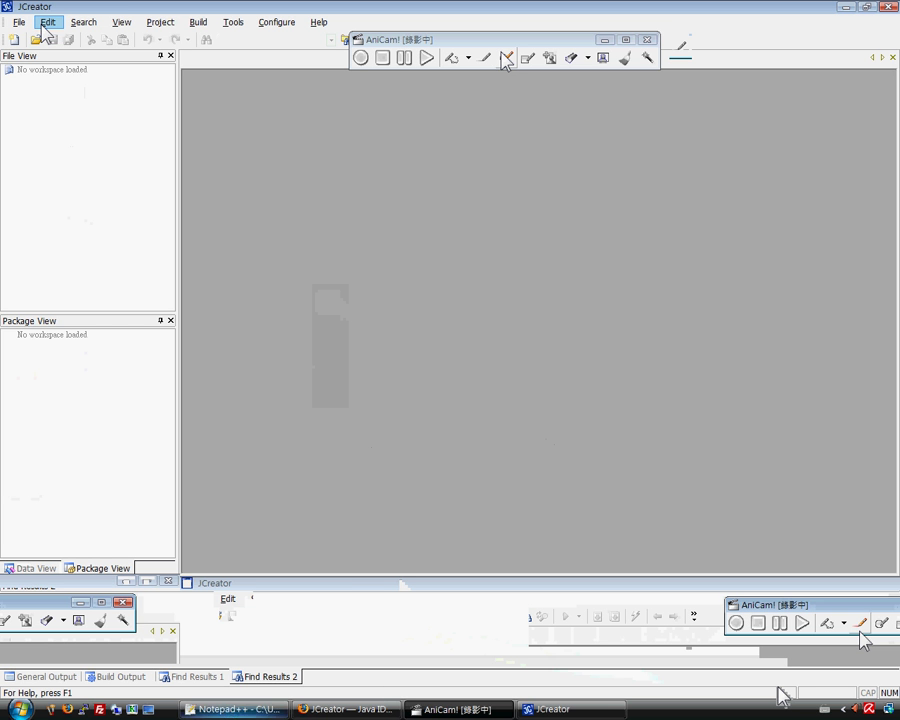
# Step: Switch to Notepad++ to review the Hello World instructions in JDK HOW TO.txt, and return to JCreator
pyautogui.click(235, 709)
pyautogui.scroll(-20, 163, 495)
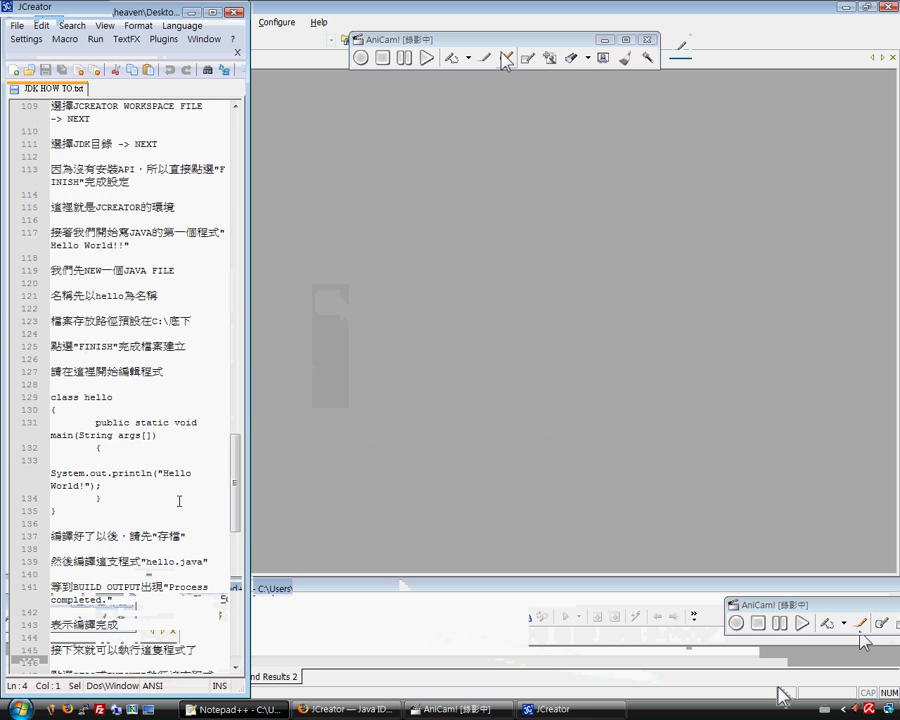
pyautogui.scroll(2, 175, 490)
pyautogui.click(470, 456)
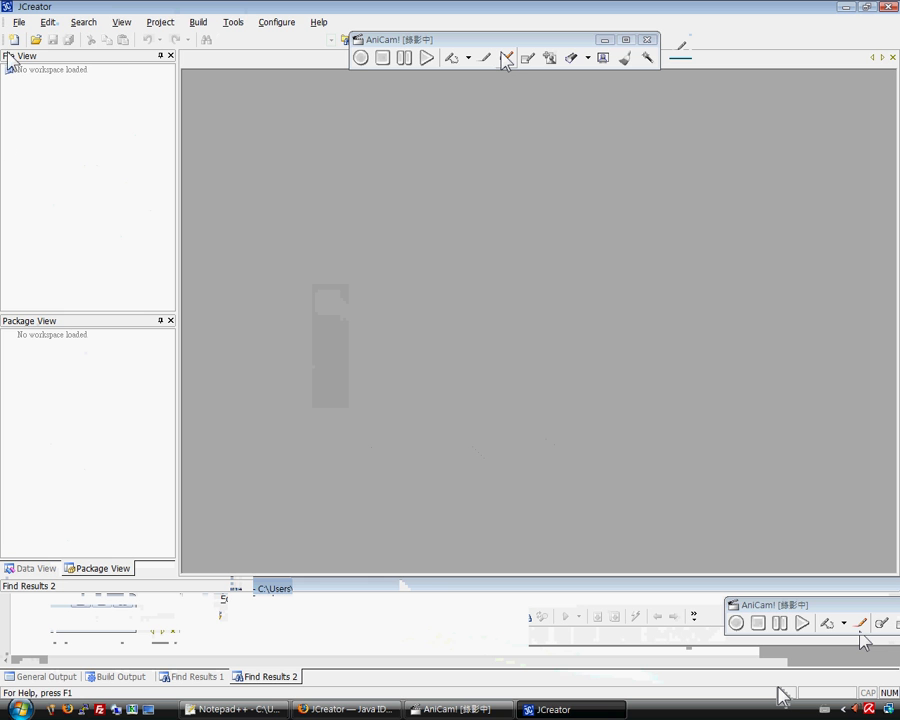
# Step: Create a new Java file named hello.java in C:\ with the File Wizard
pyautogui.click(18, 22)
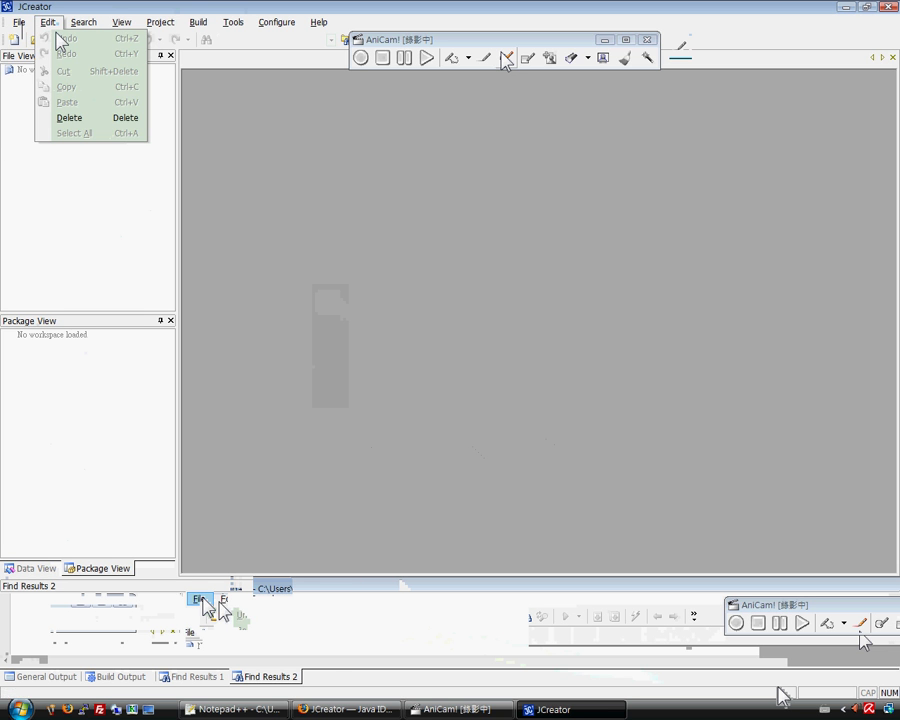
pyautogui.moveTo(214, 612)
pyautogui.click(335, 616)
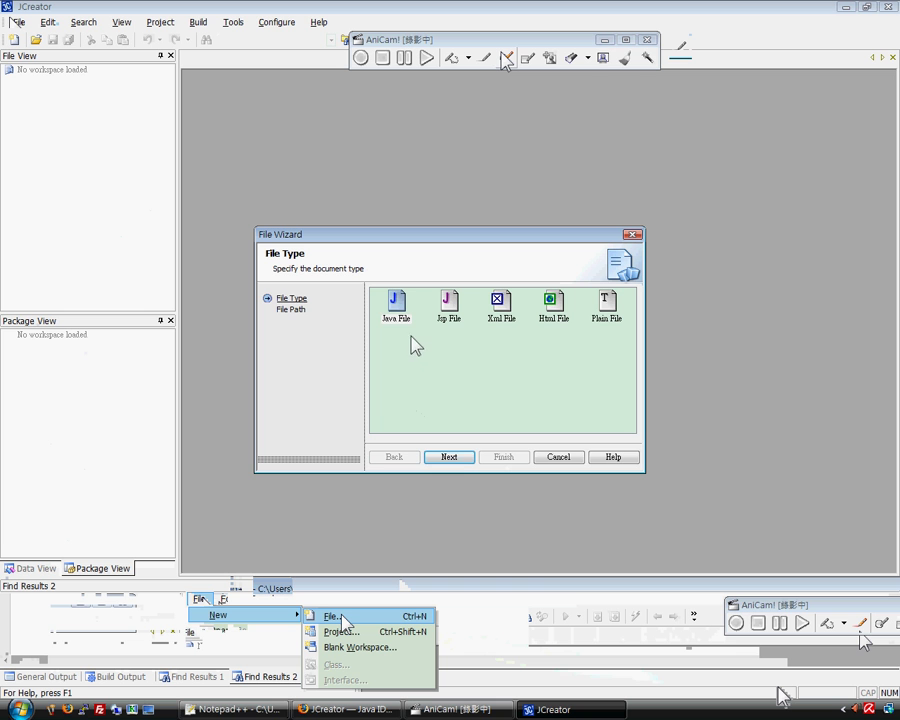
pyautogui.click(396, 312)
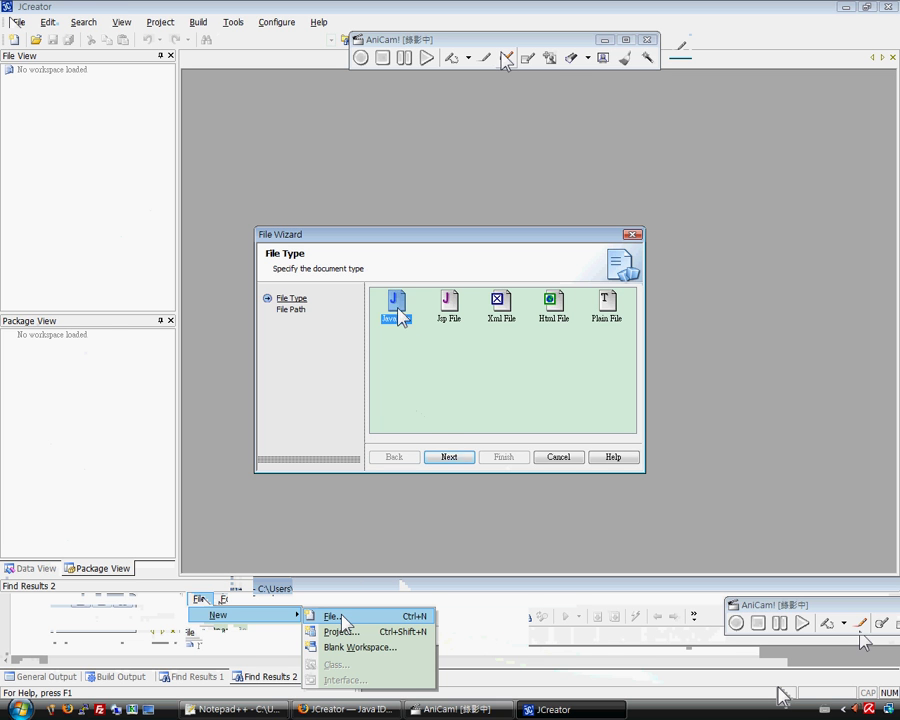
pyautogui.click(452, 462)
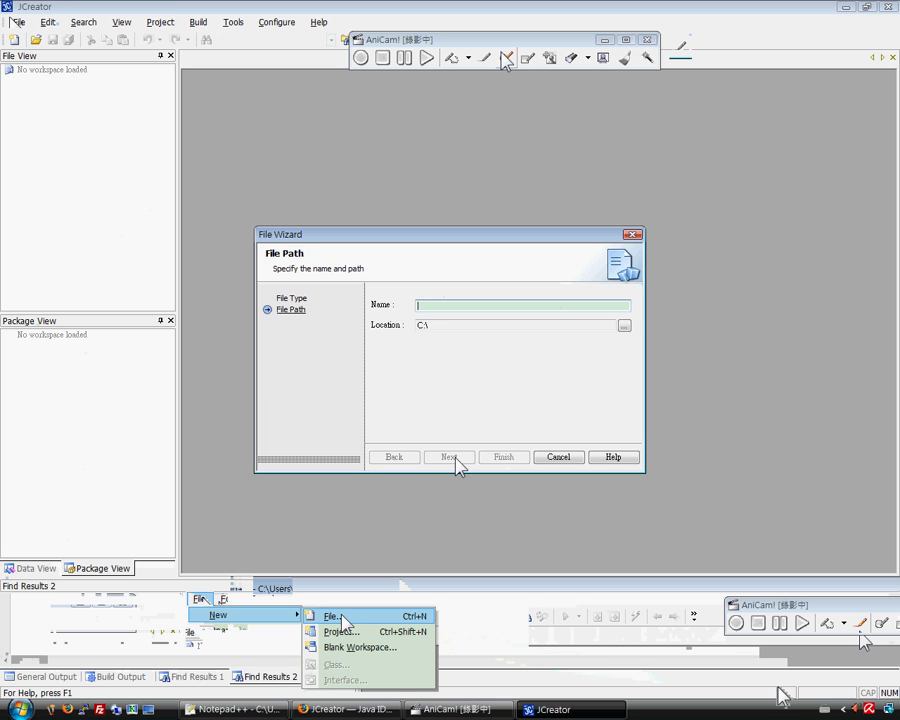
pyautogui.click(434, 324)
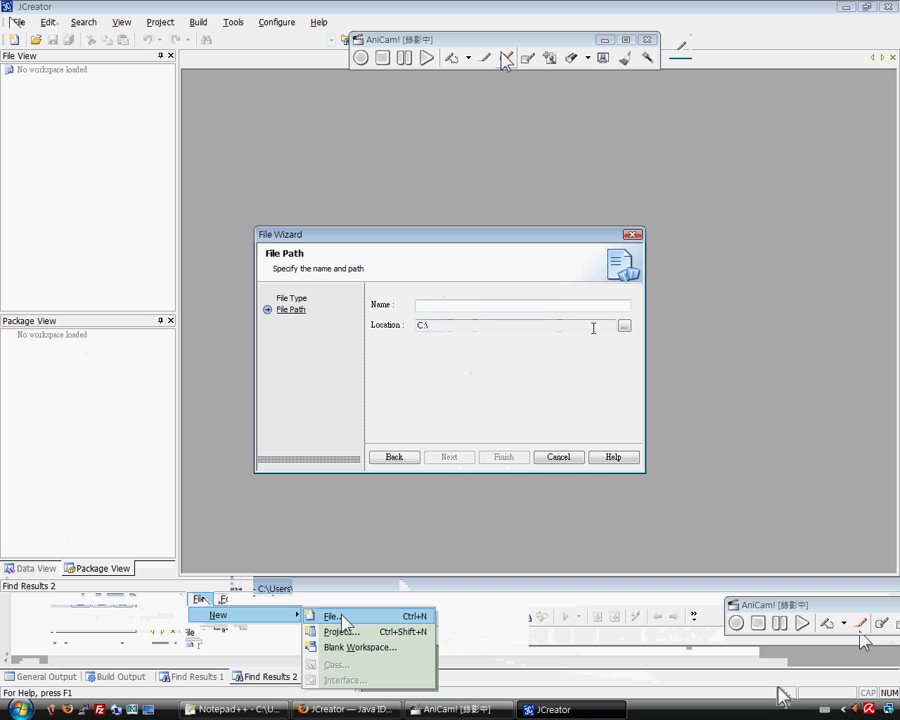
pyautogui.click(545, 304)
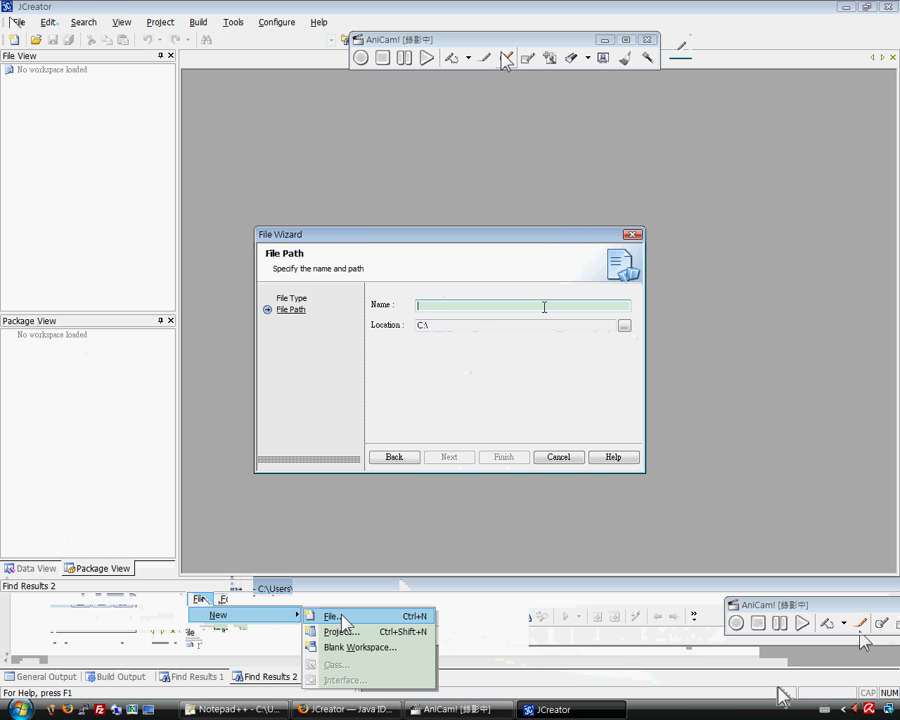
pyautogui.write('hello.java')
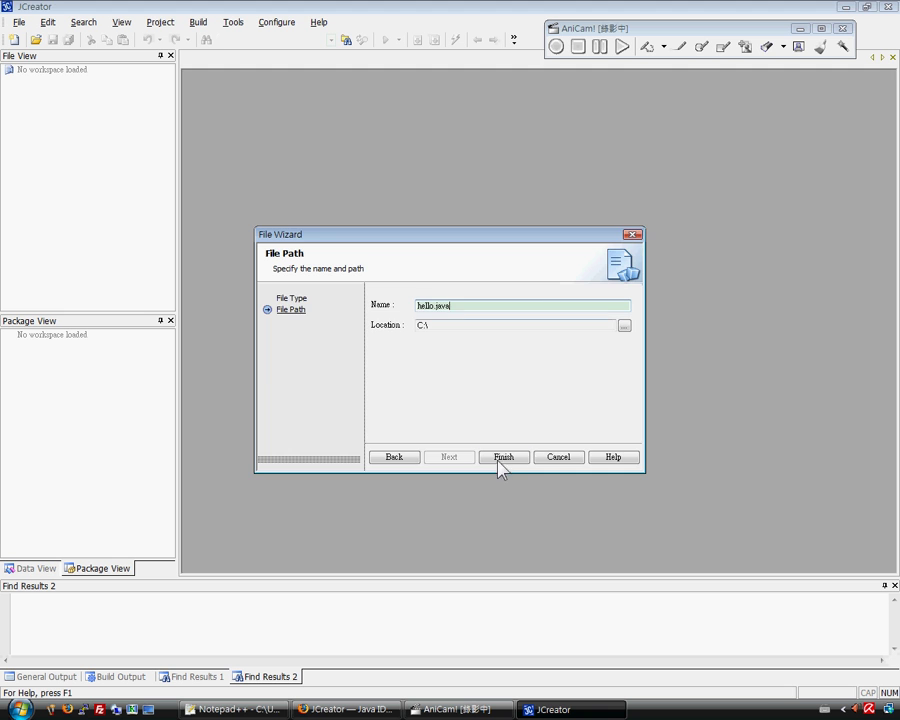
pyautogui.click(502, 457)
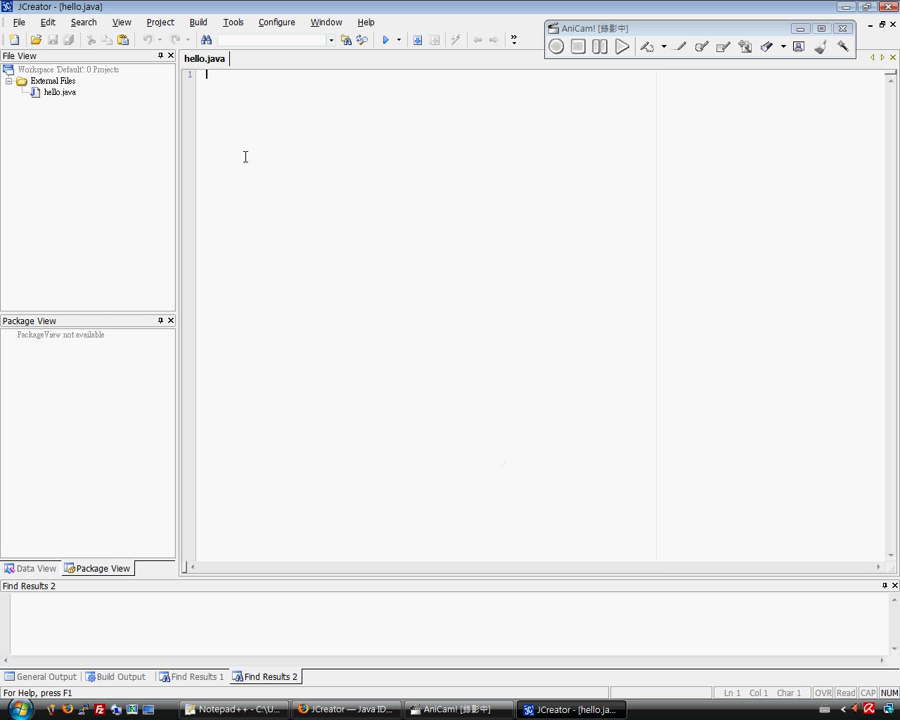
pyautogui.click(19, 22)
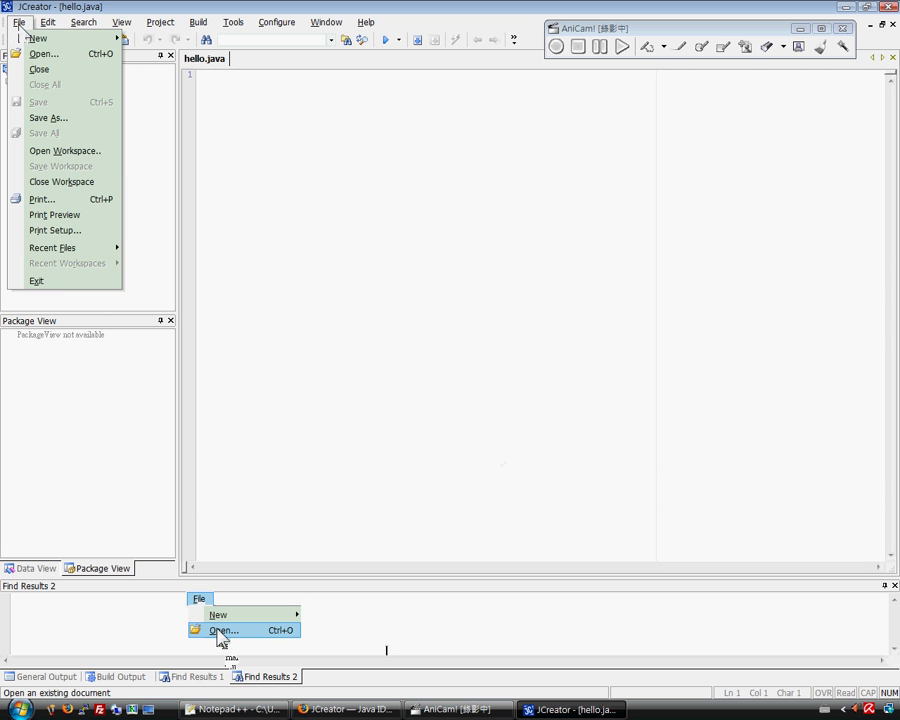
pyautogui.click(43, 53)
pyautogui.scroll(-1, 598, 347)
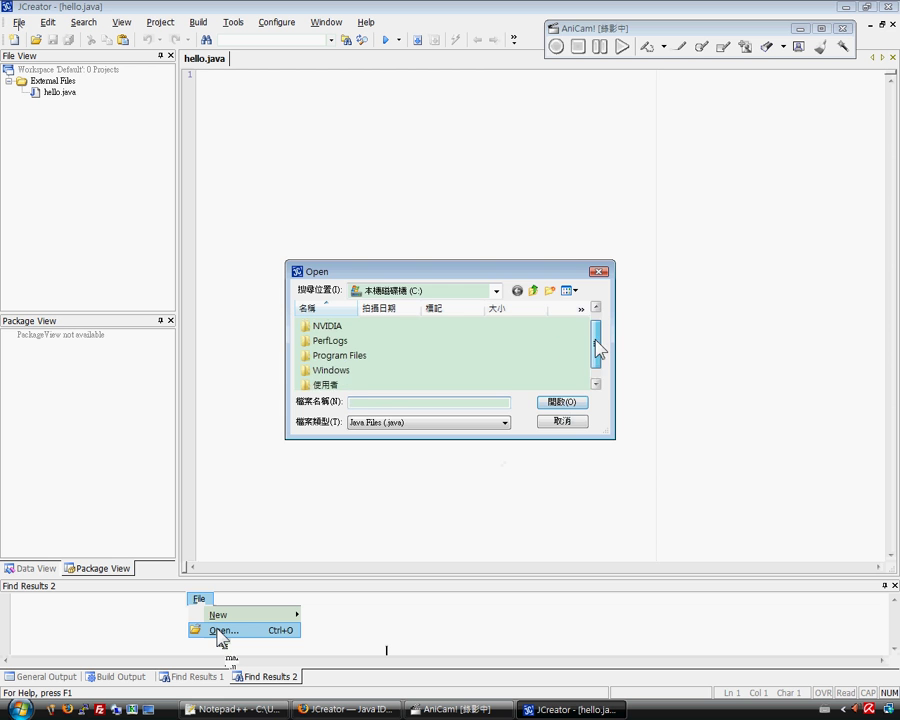
pyautogui.scroll(-1, 598, 347)
pyautogui.click(566, 421)
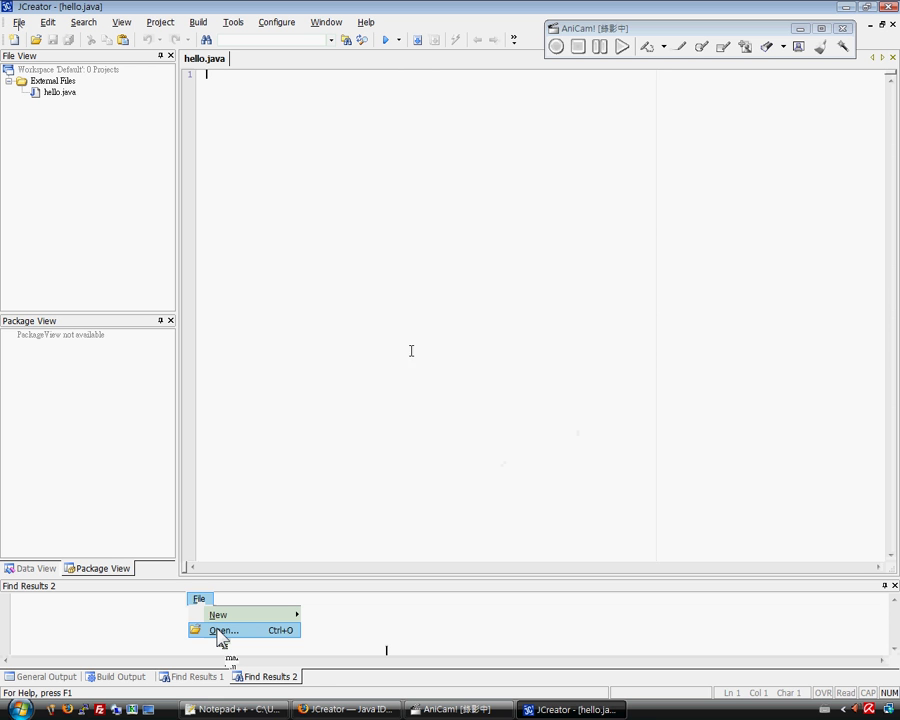
# Step: Copy the class hello code from JDK HOW TO.txt in Notepad++ and paste it into hello.java in JCreator
pyautogui.click(220, 709)
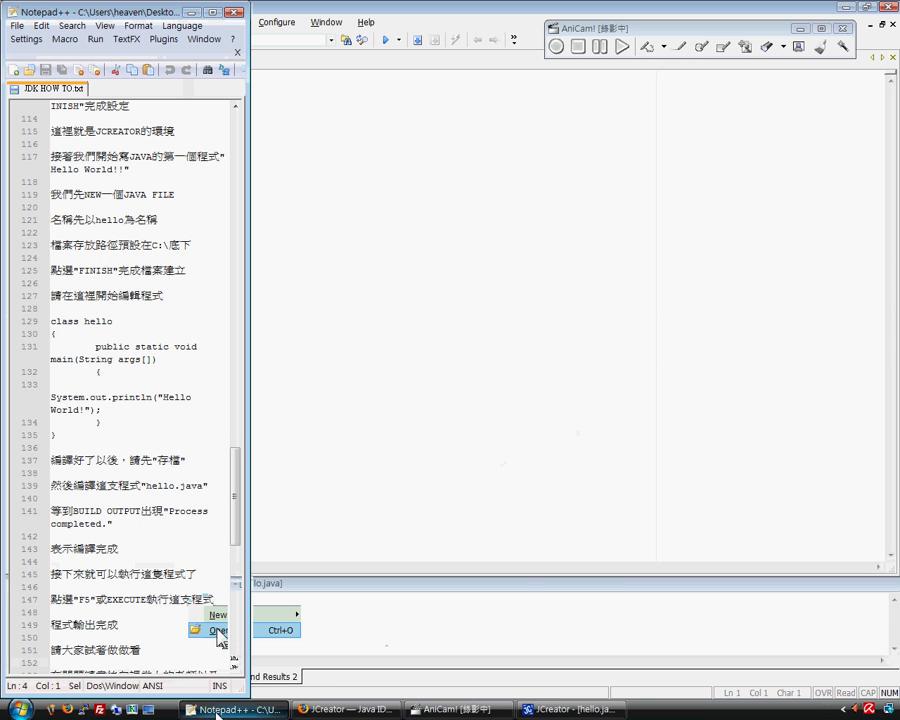
pyautogui.moveTo(139, 432); pyautogui.dragTo(50, 321)
pyautogui.rightClick(71, 331)
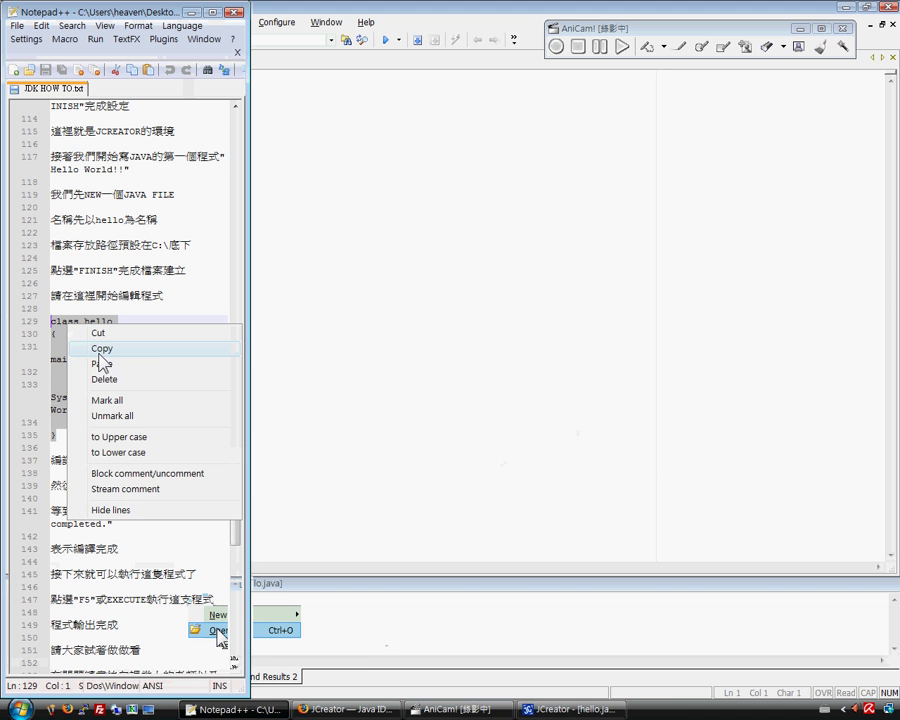
pyautogui.click(100, 348)
pyautogui.rightClick(337, 263)
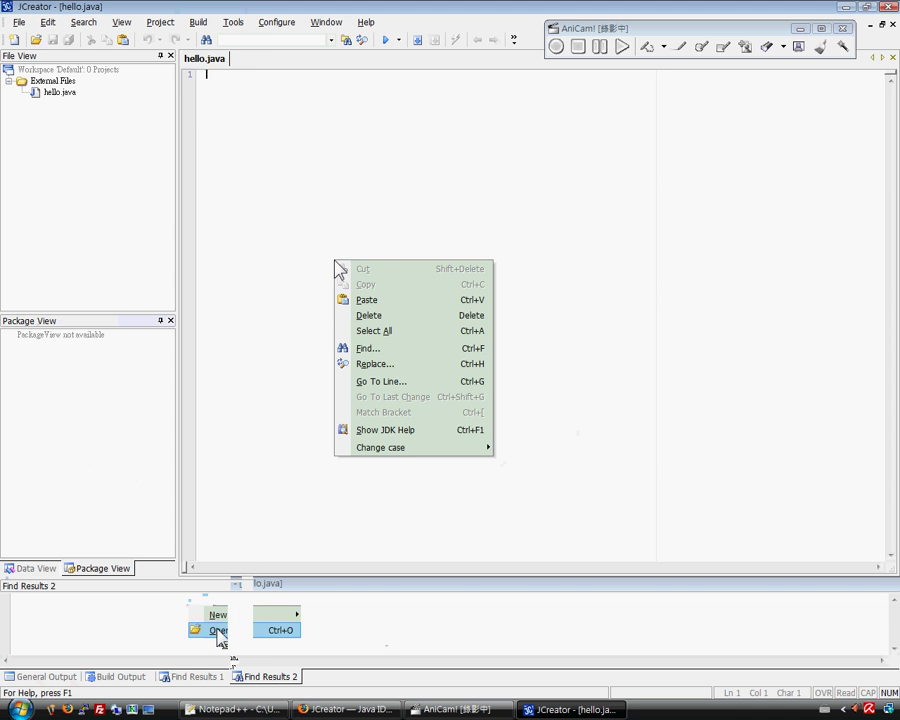
pyautogui.click(390, 300)
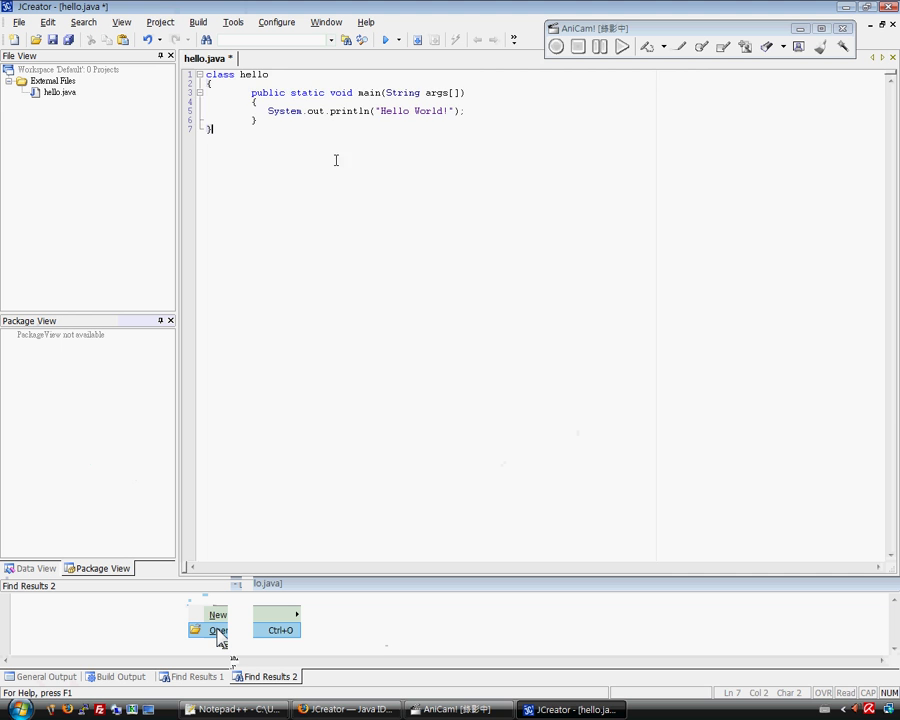
pyautogui.hotkey('ctrl', 'a')
pyautogui.click(373, 207)
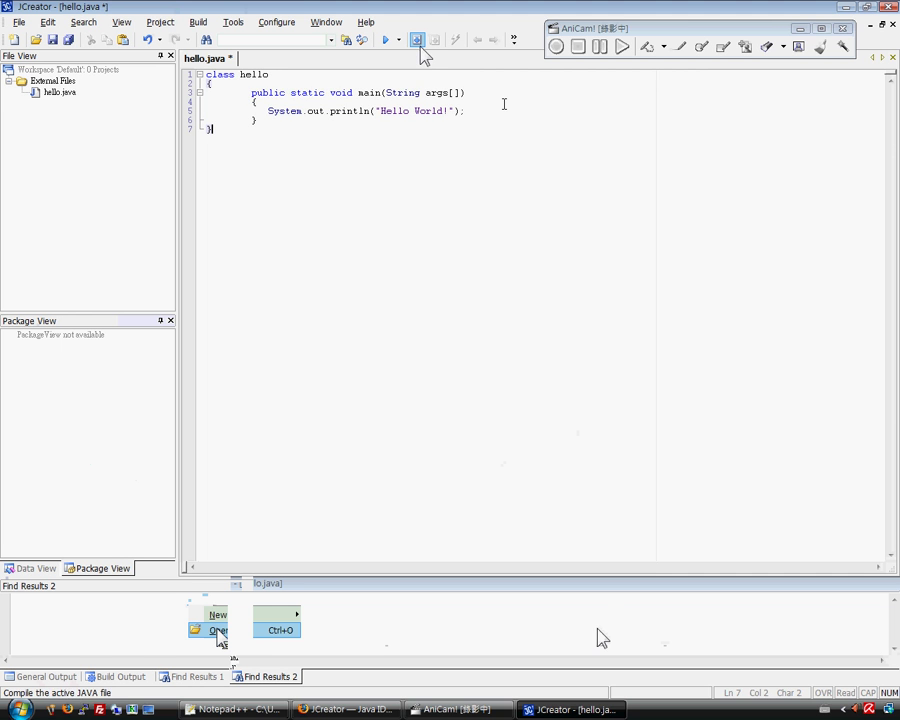
pyautogui.hotkey('ctrl', 'a')
pyautogui.hotkey('ctrl', 'End')
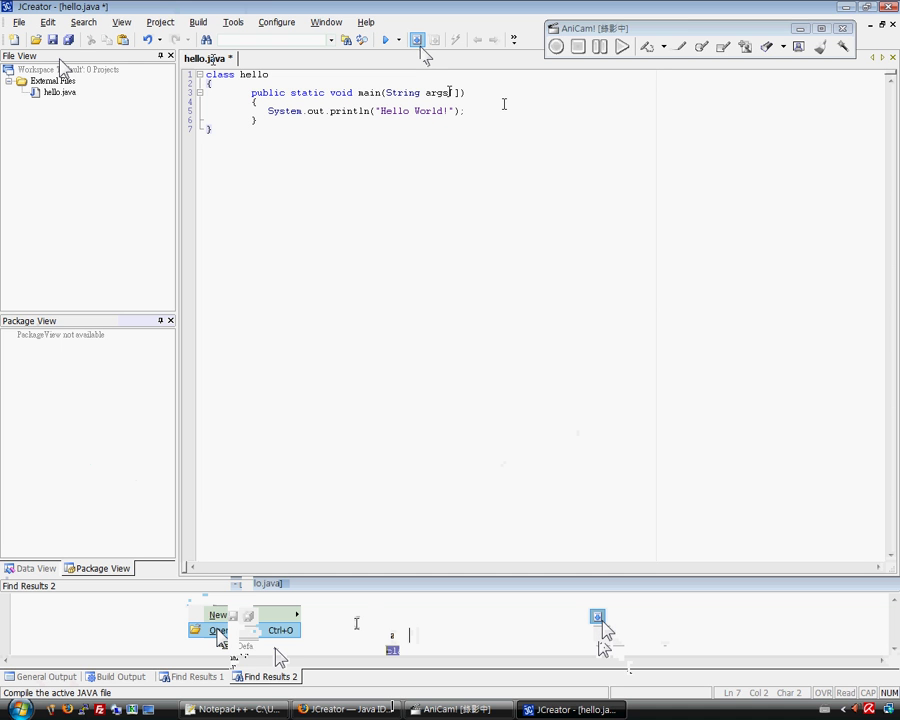
# Step: Compile hello.java, check the build output, and execute the program
pyautogui.click(418, 41)
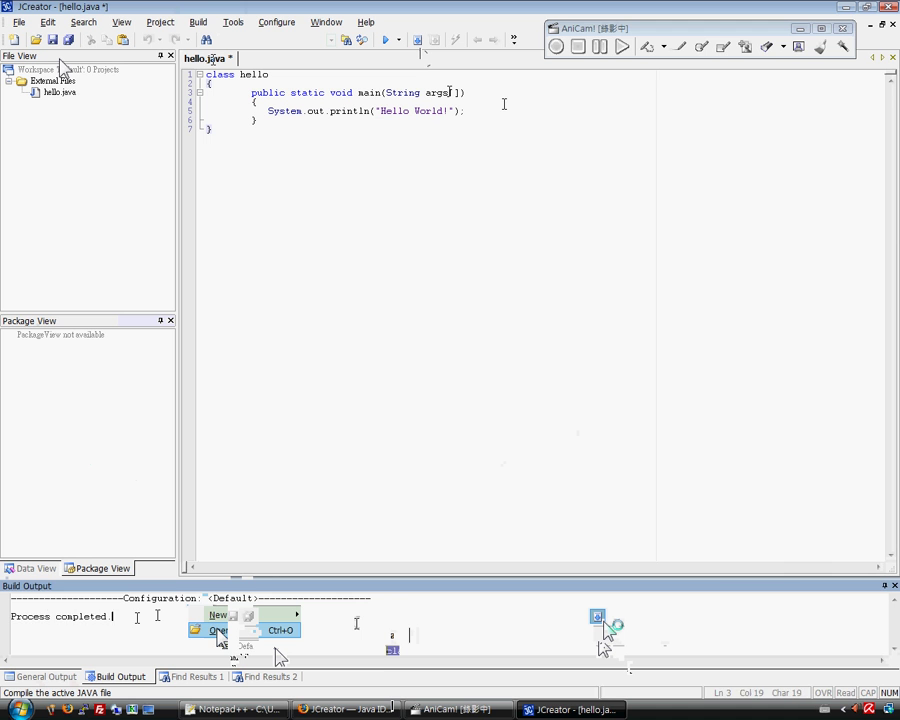
pyautogui.moveTo(137, 616); pyautogui.dragTo(3, 616)
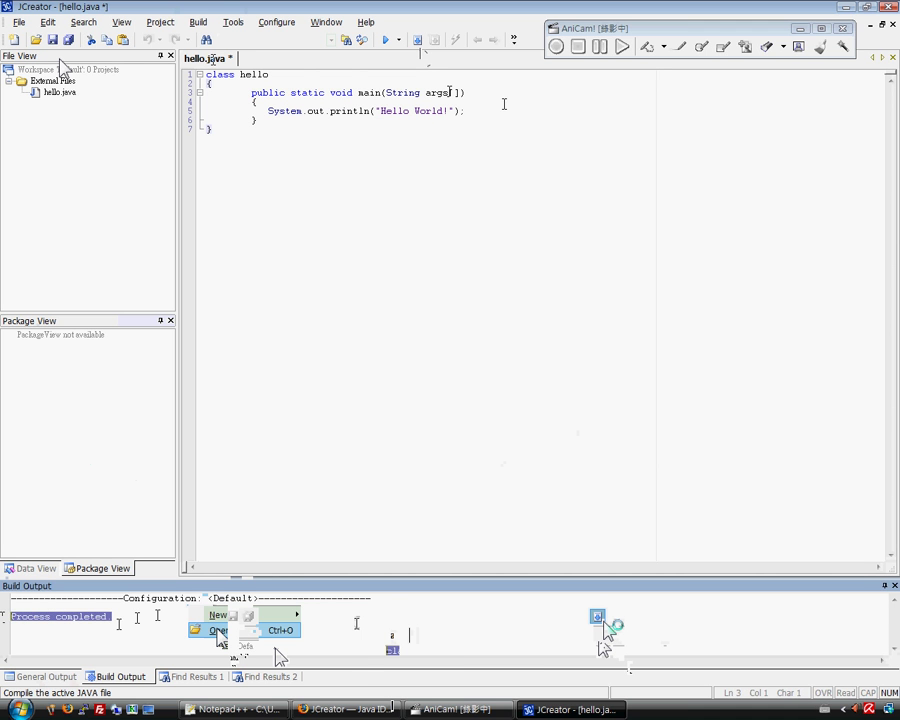
pyautogui.click(121, 625)
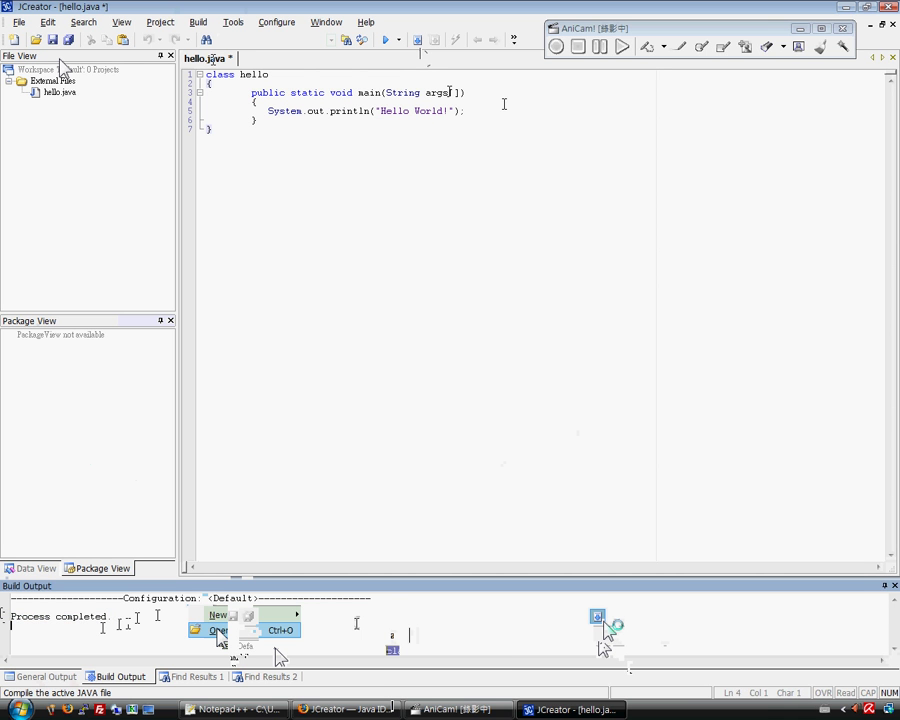
pyautogui.click(388, 44)
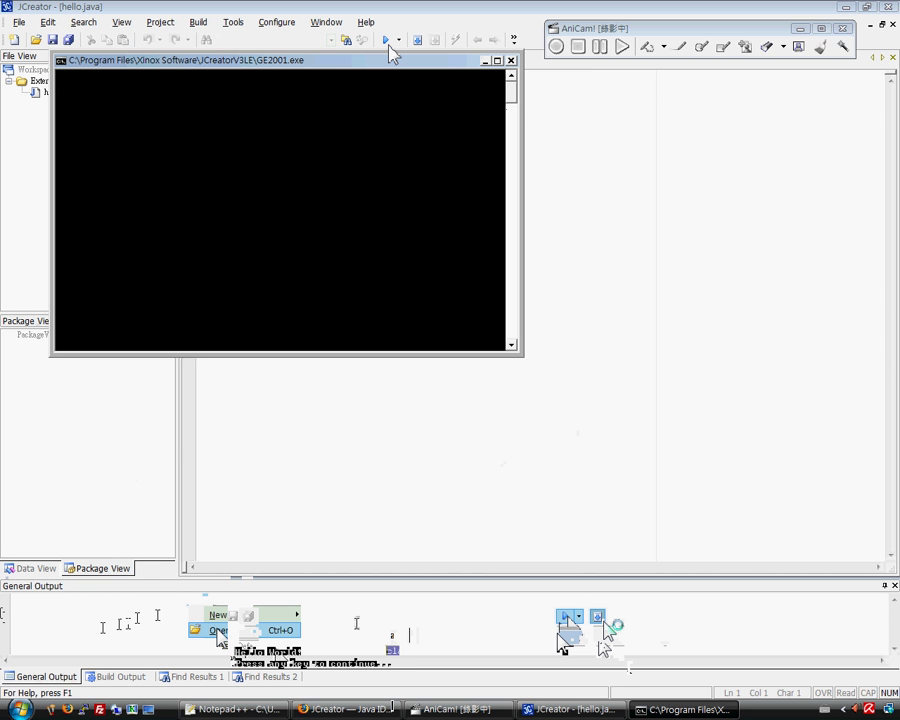